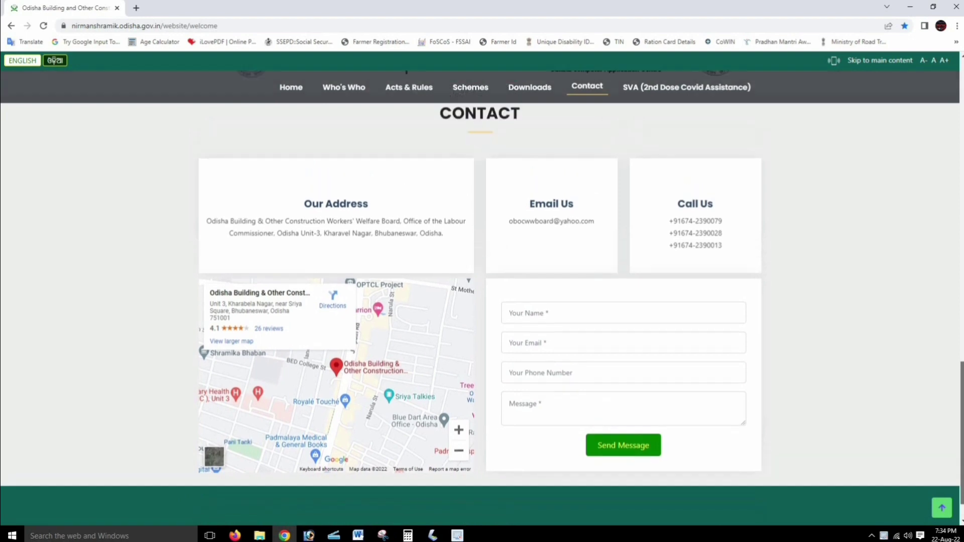
- From Construction Worker Login, start One Time Registration and accept the eligibility declaration
scroll(482, 302, up, 9)
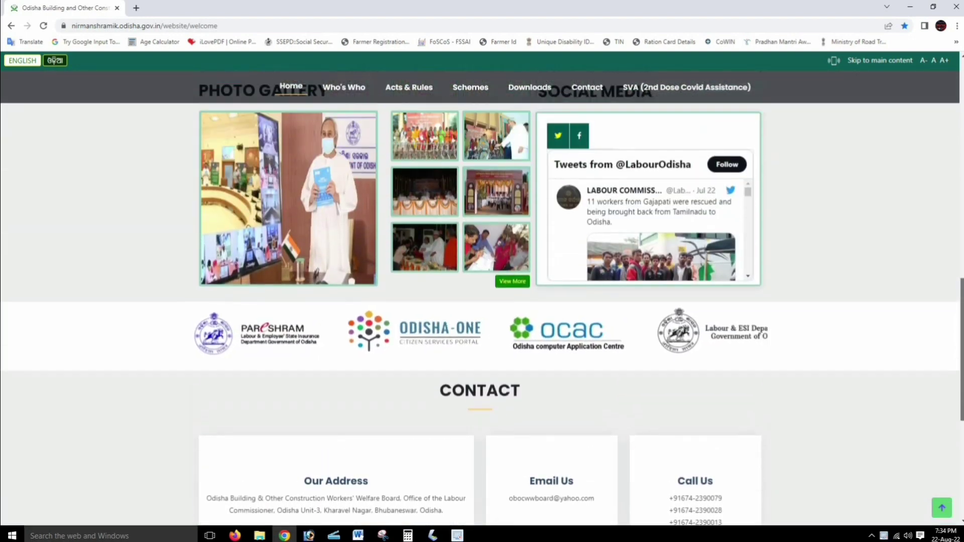
scroll(482, 302, up, 7)
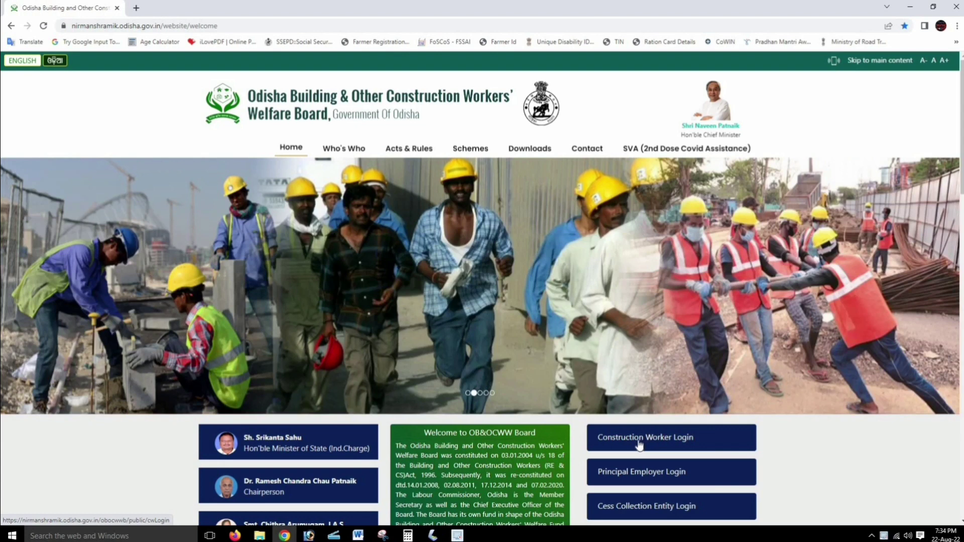
click(640, 444)
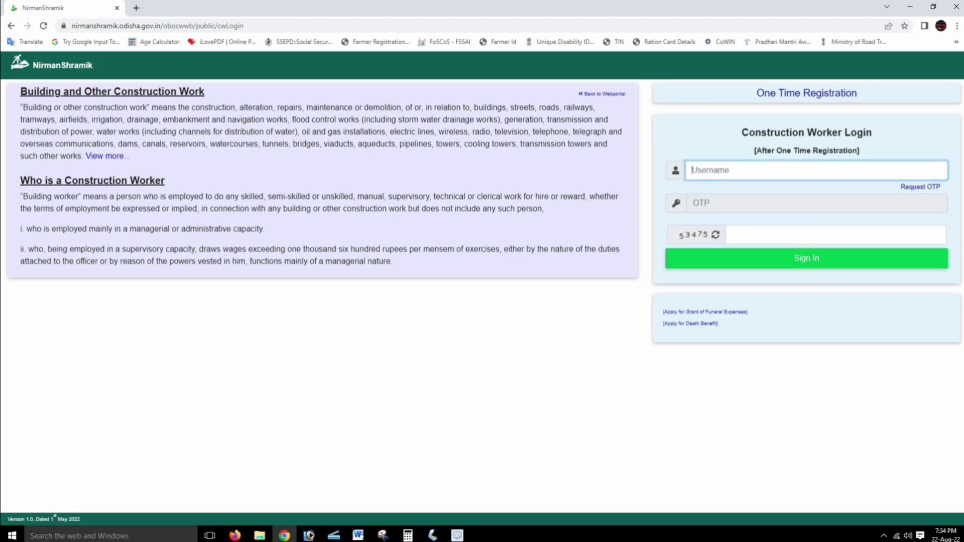
click(802, 94)
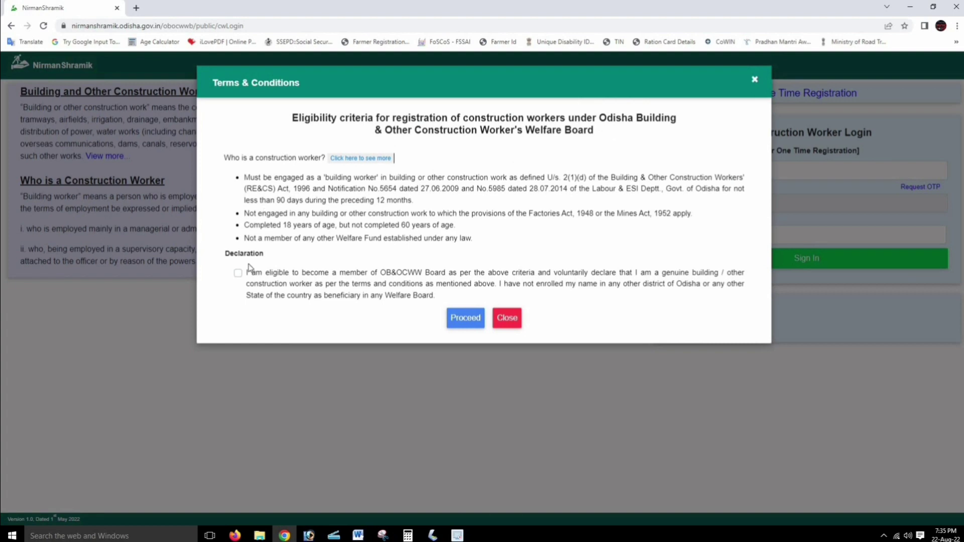
click(240, 274)
- Register the worker with first name, surname, sex Male and mobile number, confirming with the OTP
click(466, 319)
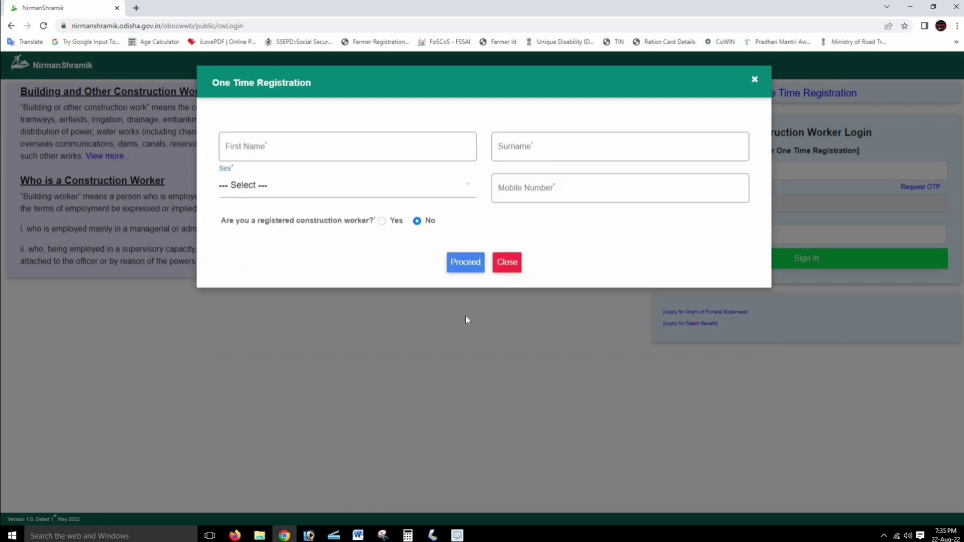
click(302, 151)
click(379, 193)
click(280, 216)
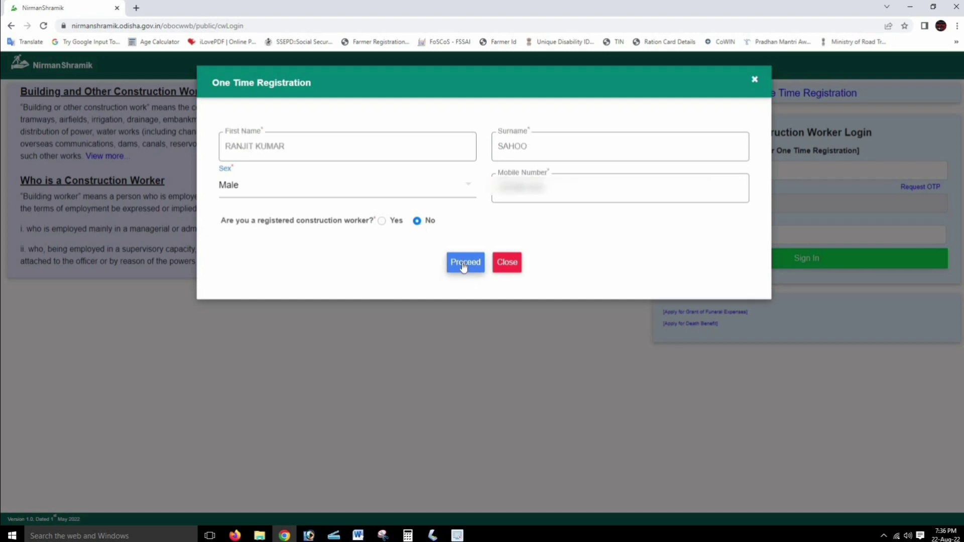
click(465, 263)
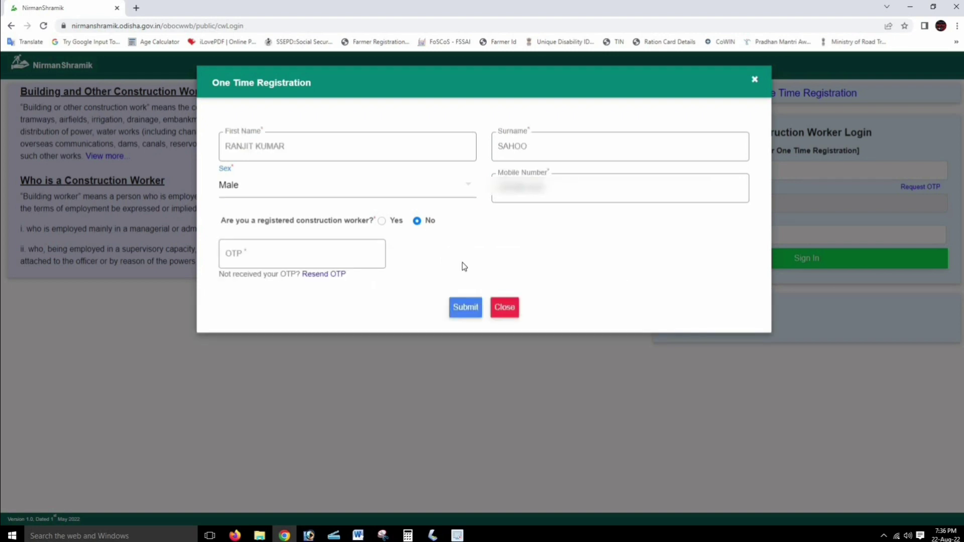
click(249, 261)
click(463, 308)
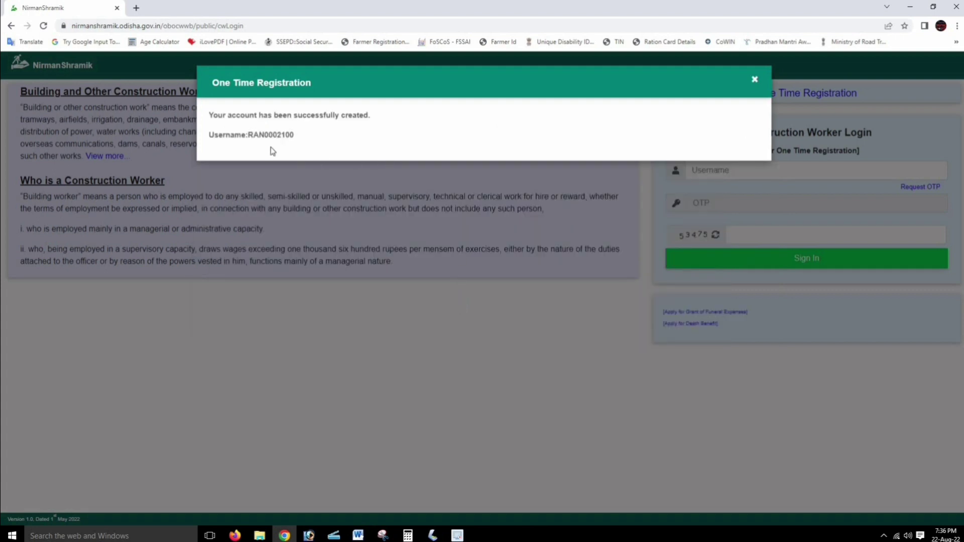
- Copy the newly issued username and paste it into the login Username field
drag(250, 133, 297, 140)
key(ctrl+c)
click(296, 143)
click(754, 80)
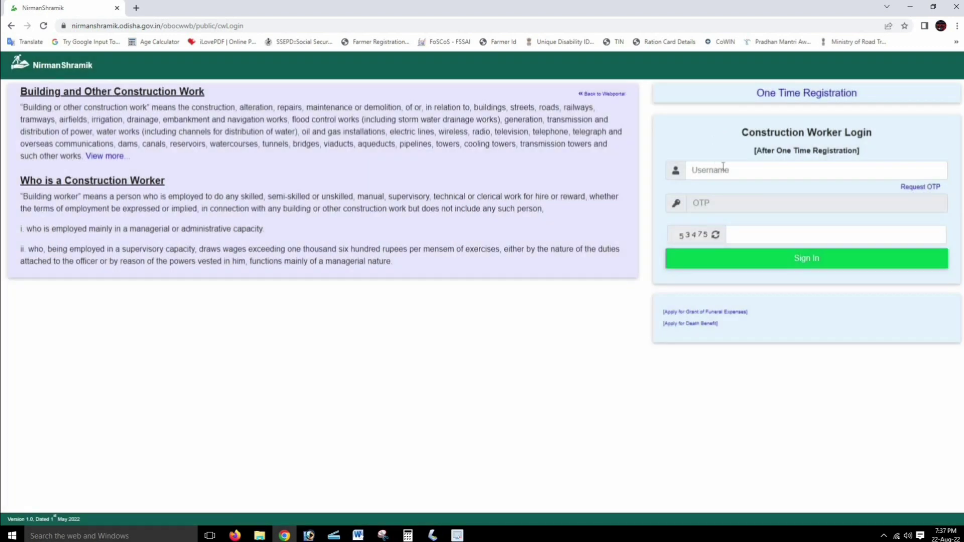
click(723, 169)
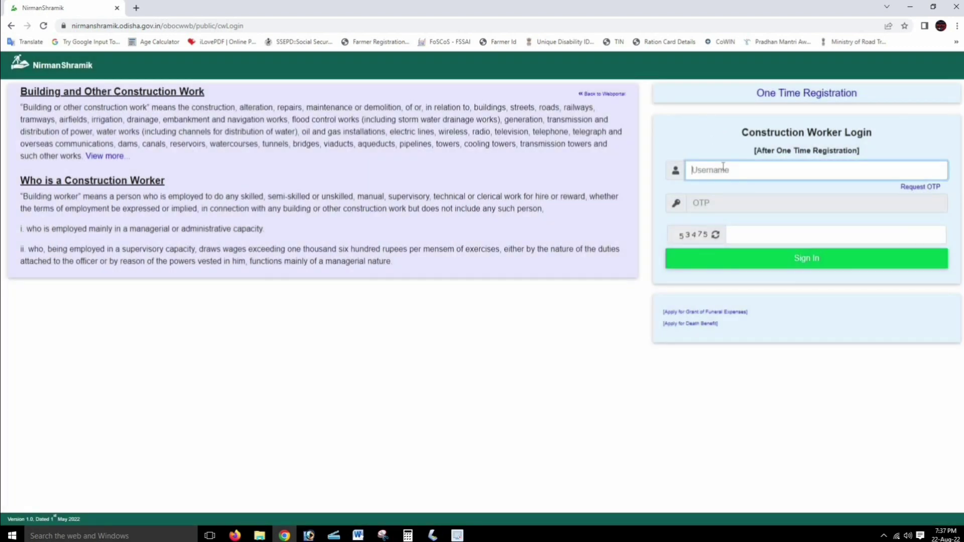
key(ctrl+v)
- Request a login OTP, enter the captcha, and sign in to the worker account
click(919, 188)
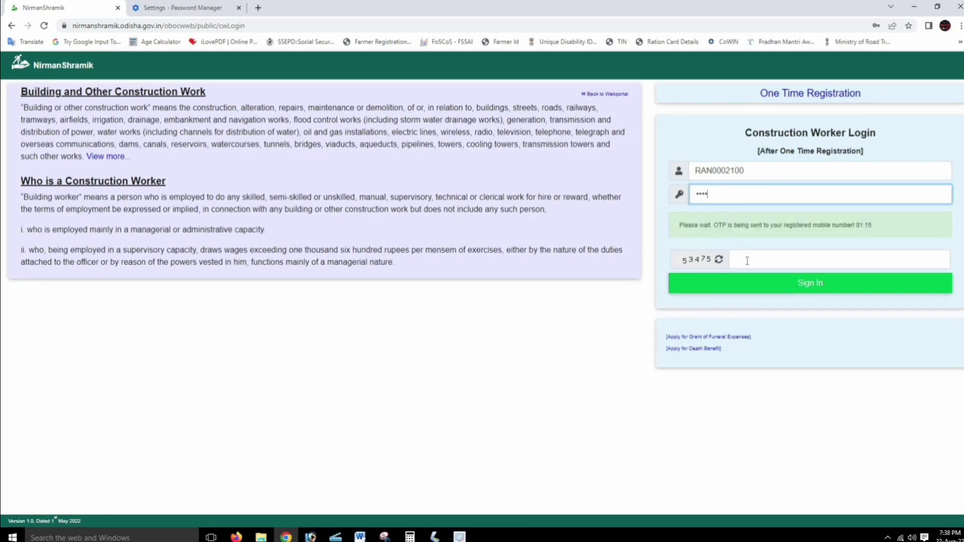
click(747, 261)
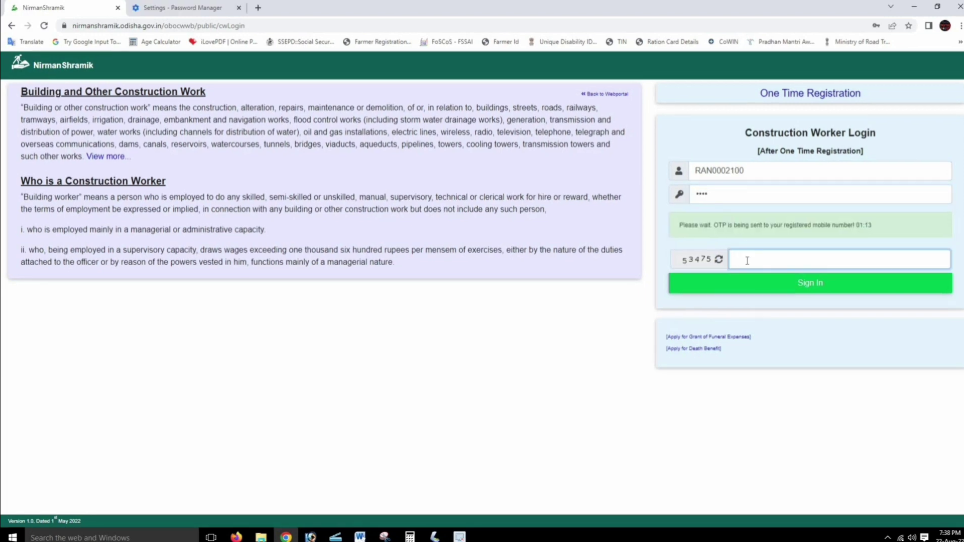
click(812, 284)
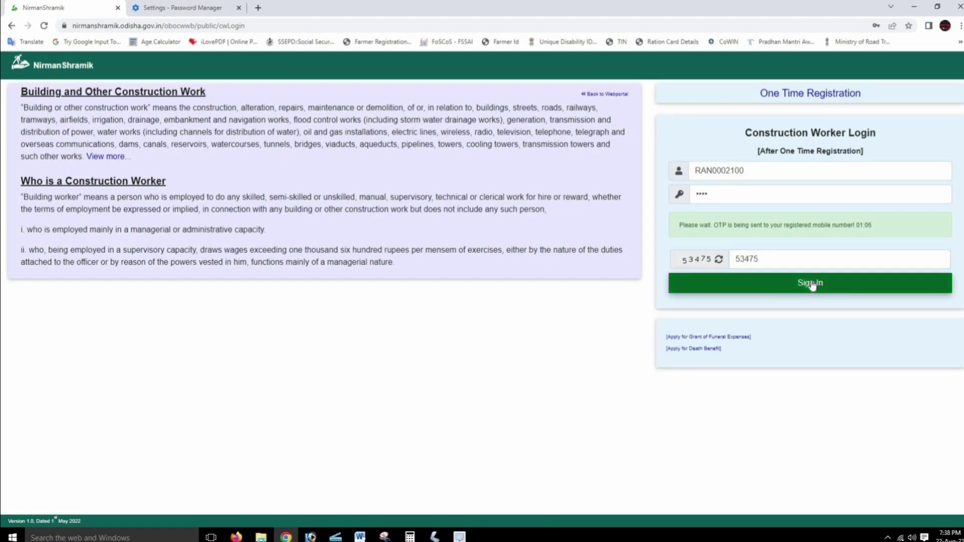
click(812, 284)
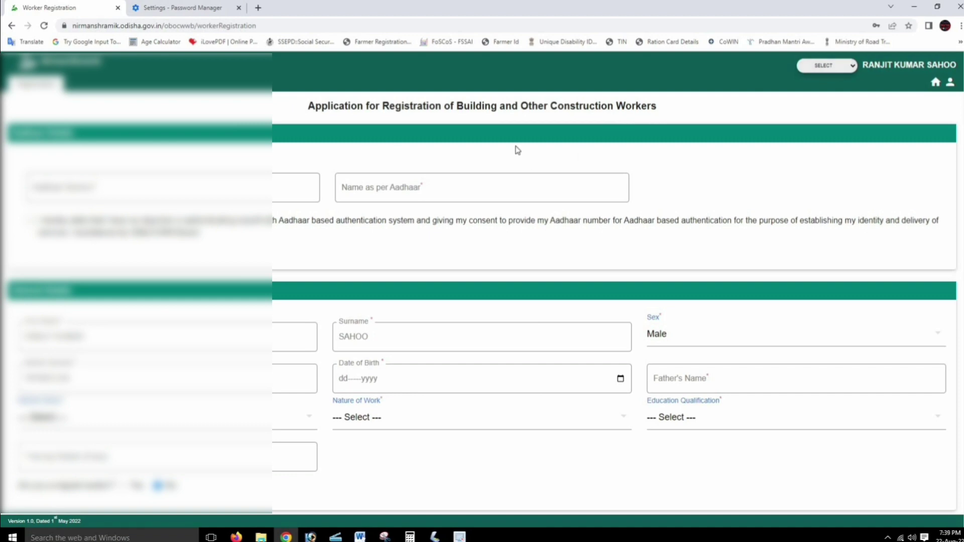
scroll(483, 281, down, 5)
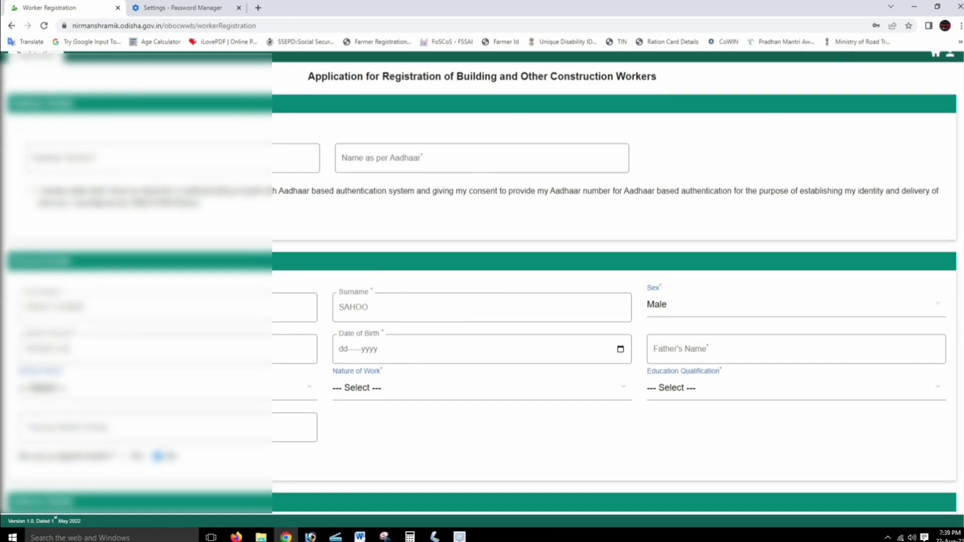
scroll(482, 281, down, 6)
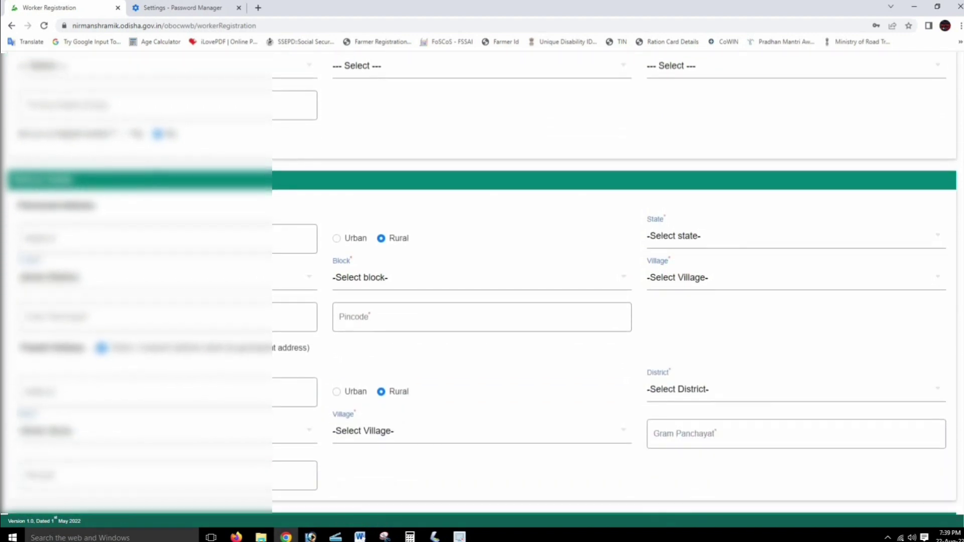
scroll(482, 281, down, 7)
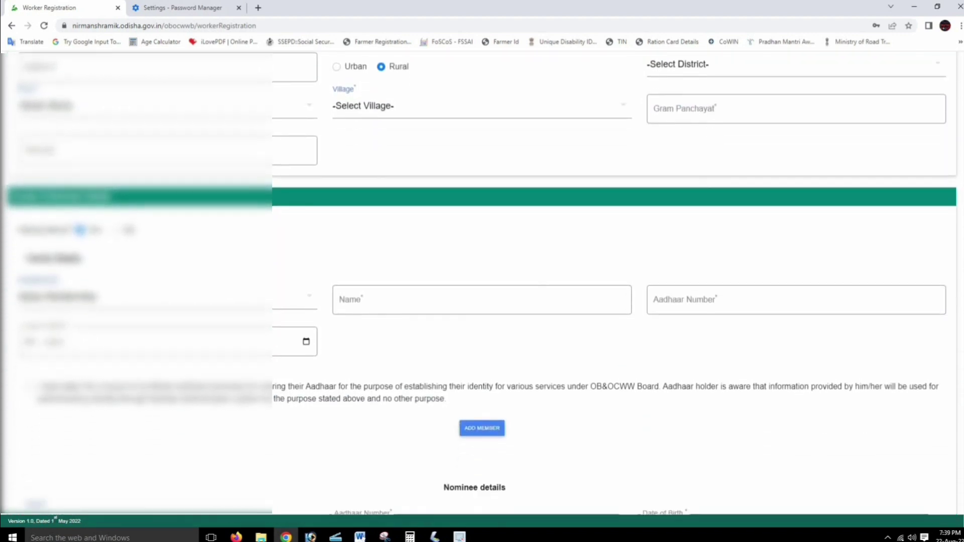
scroll(482, 281, down, 7)
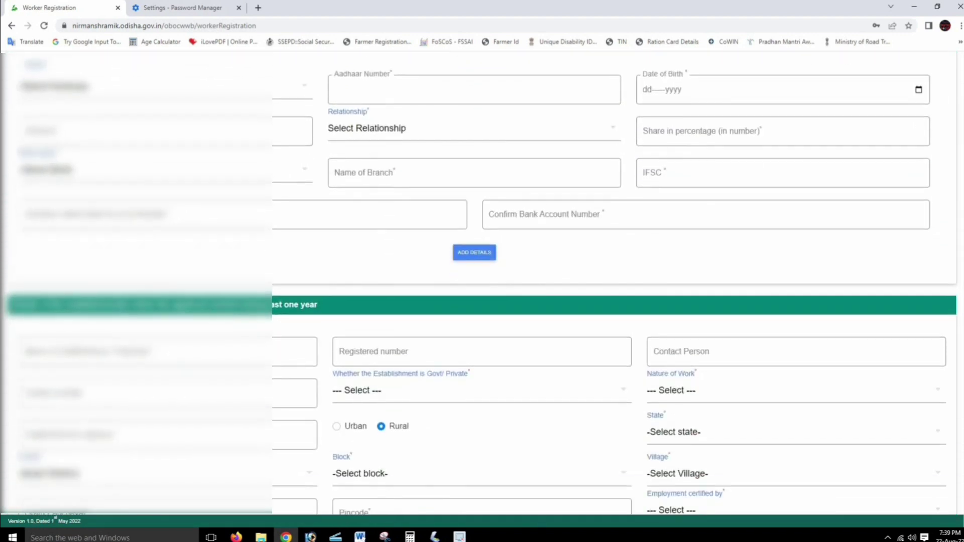
scroll(483, 281, down, 8)
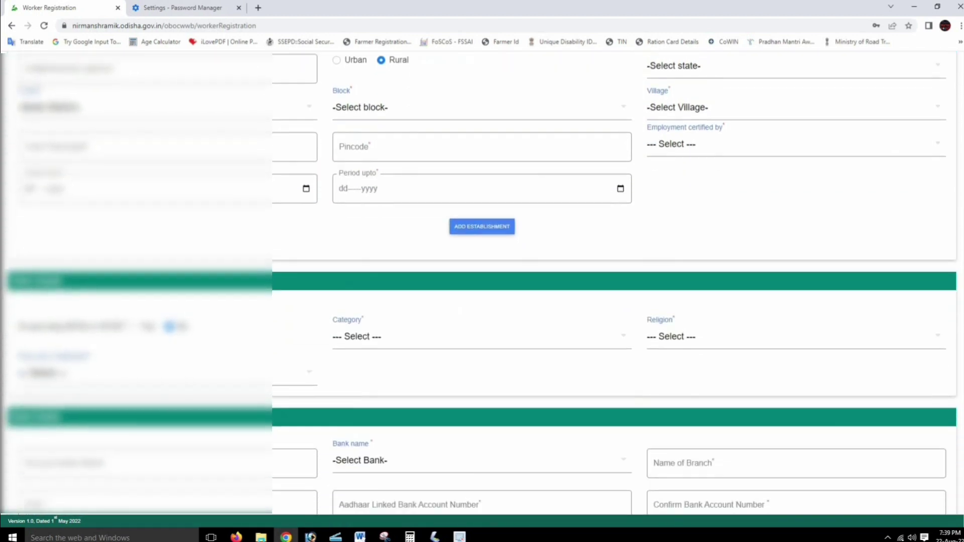
scroll(482, 281, down, 6)
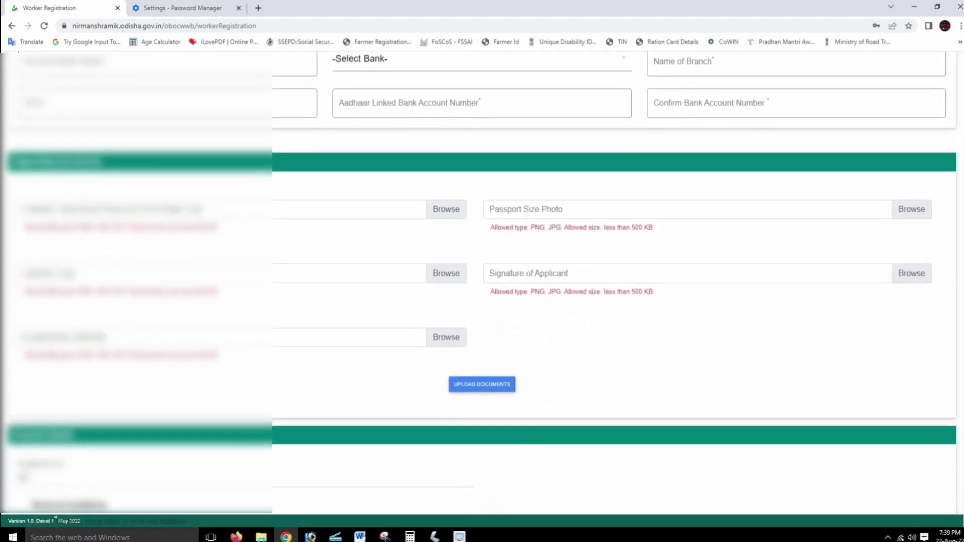
scroll(482, 281, down, 1)
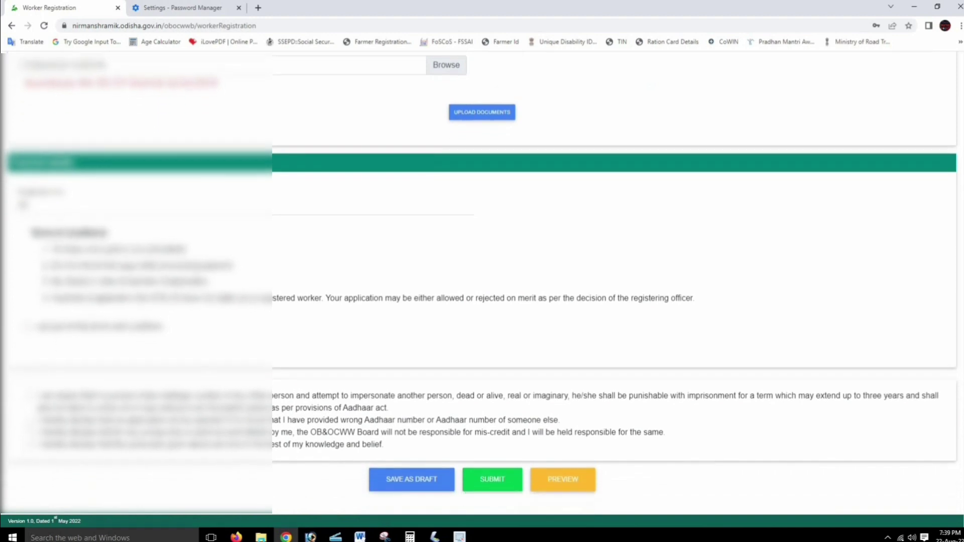
scroll(482, 281, up, 8)
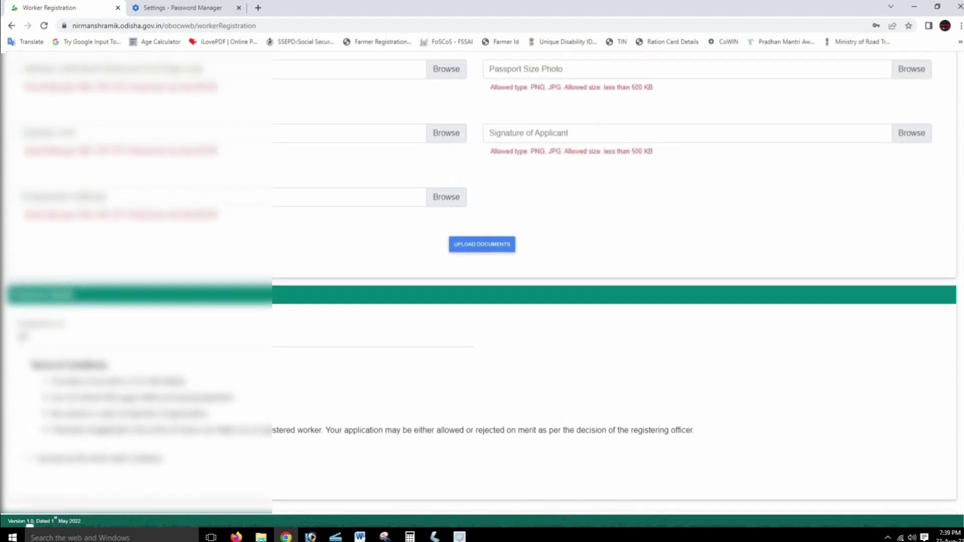
scroll(482, 281, up, 15)
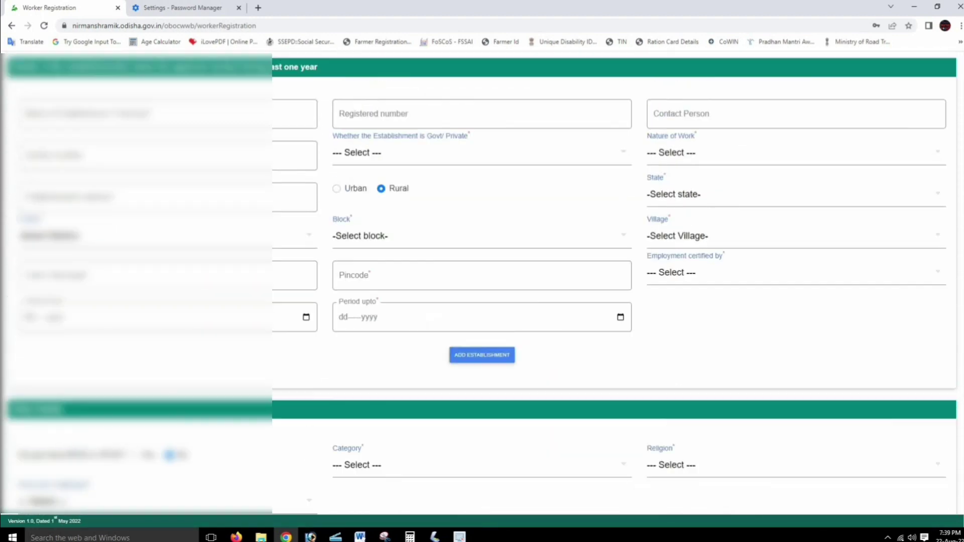
scroll(482, 282, up, 20)
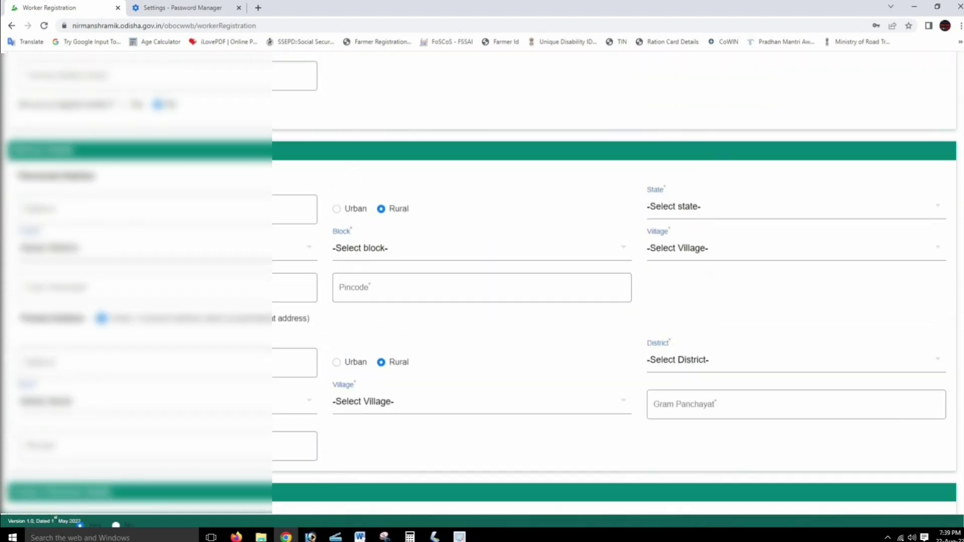
scroll(482, 281, up, 1)
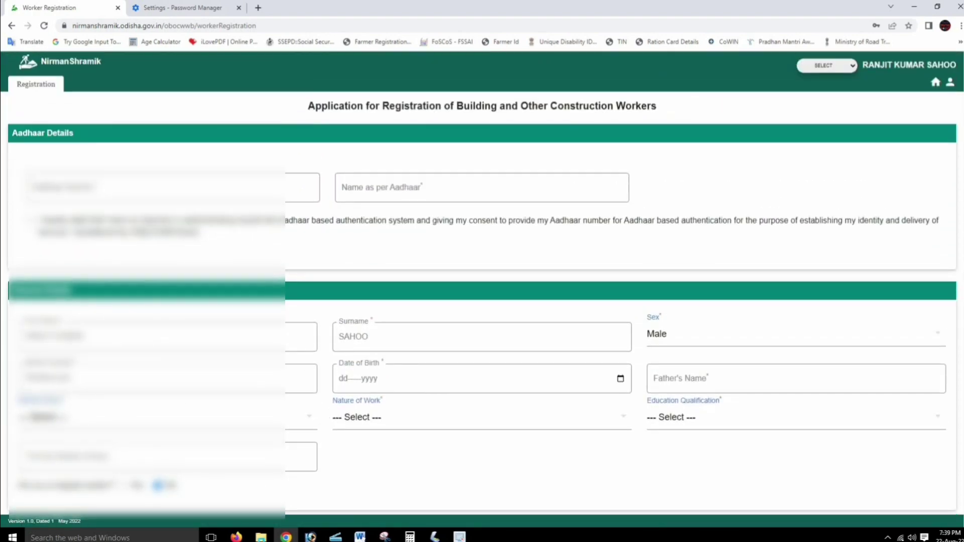
- Enter the worker's Aadhaar number and name as per Aadhaar, and tick the authentication consent
click(76, 187)
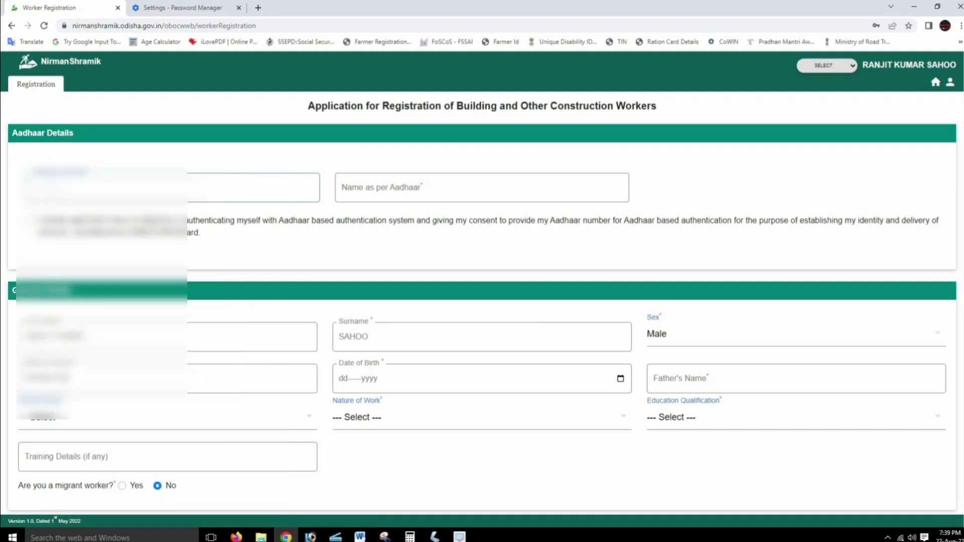
click(362, 191)
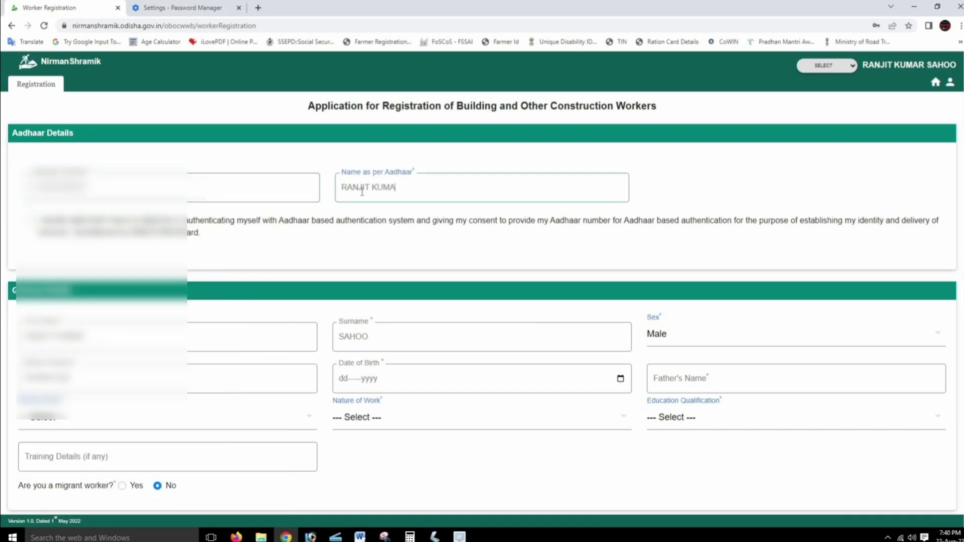
click(29, 225)
scroll(75, 240, down, 2)
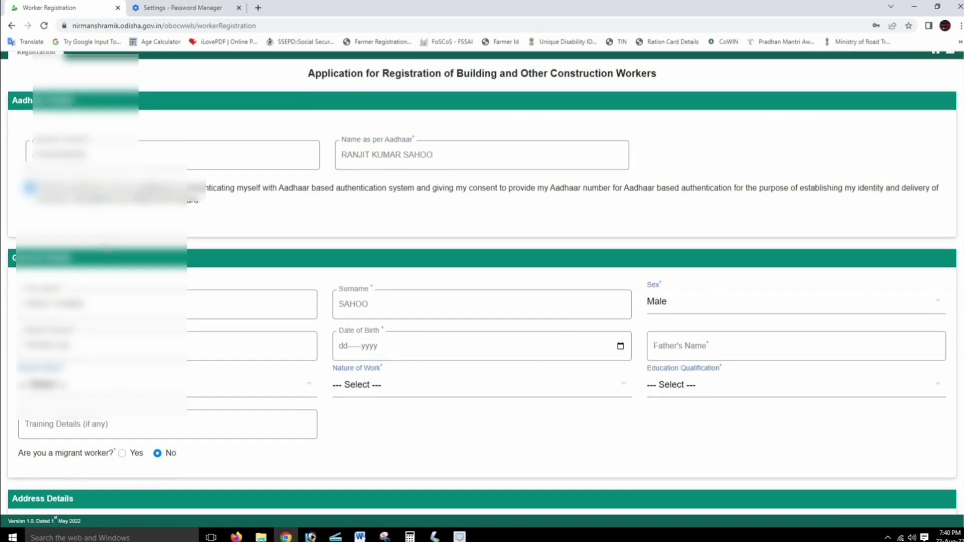
scroll(392, 133, down, 2)
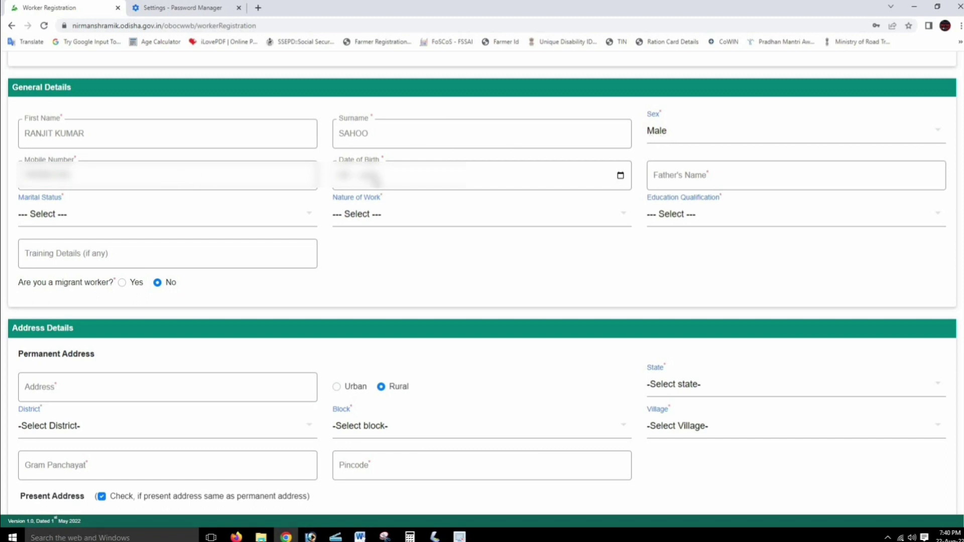
click(621, 177)
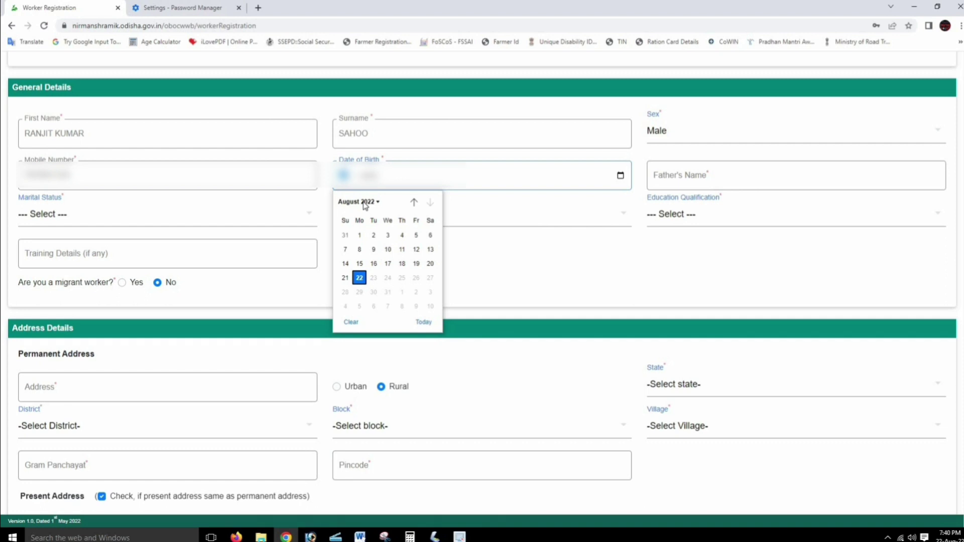
click(365, 203)
scroll(366, 230, up, 5)
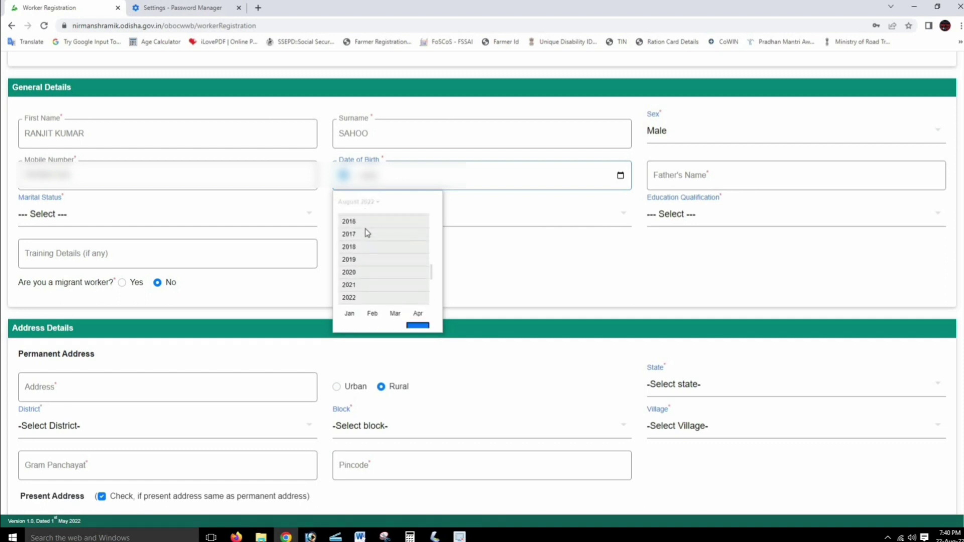
scroll(365, 230, up, 4)
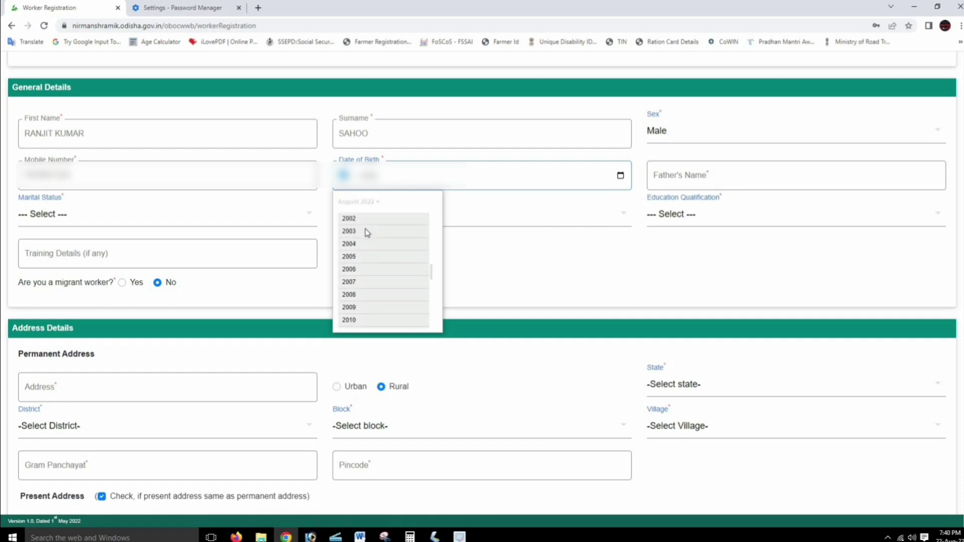
scroll(365, 230, up, 2)
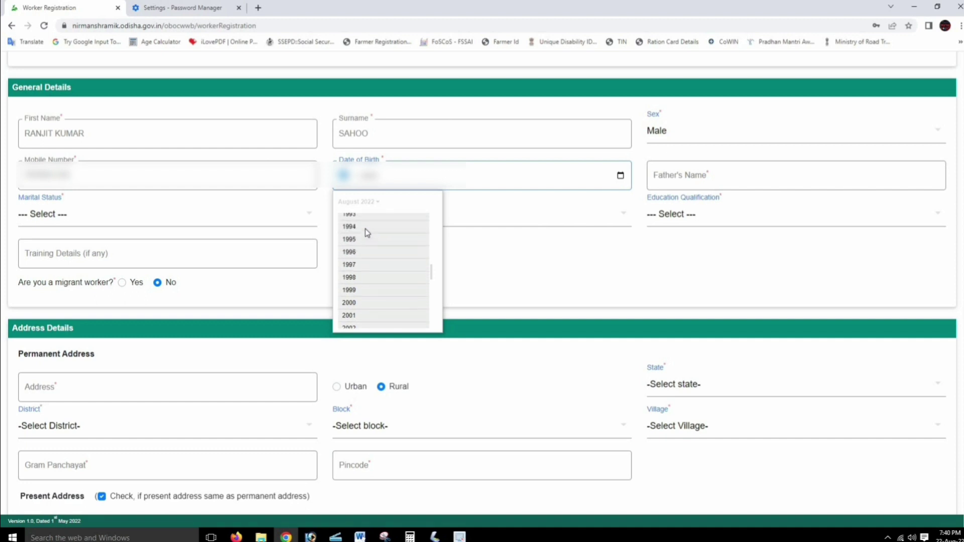
click(350, 228)
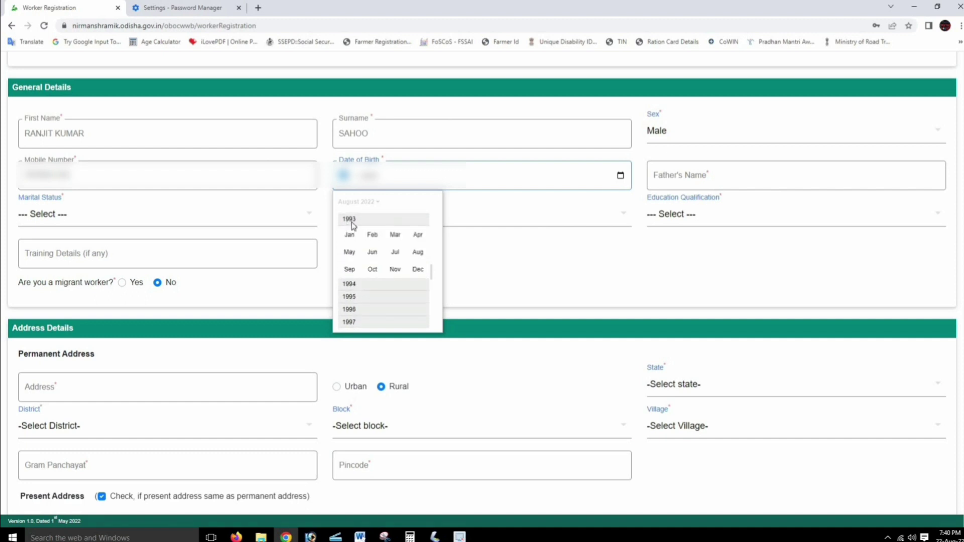
click(397, 235)
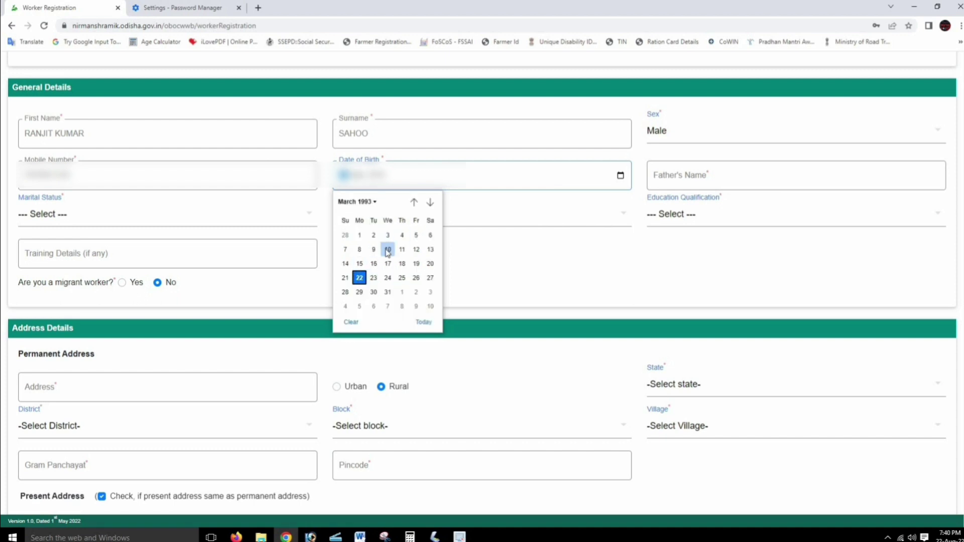
click(388, 250)
- Enter the father's name, set marital status to Married, and enter the spouse's name
click(667, 176)
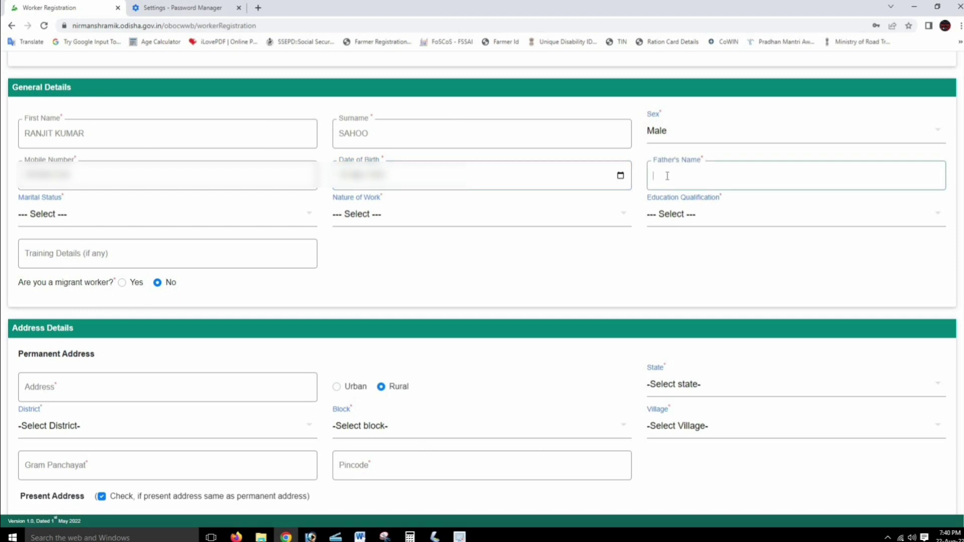
click(100, 218)
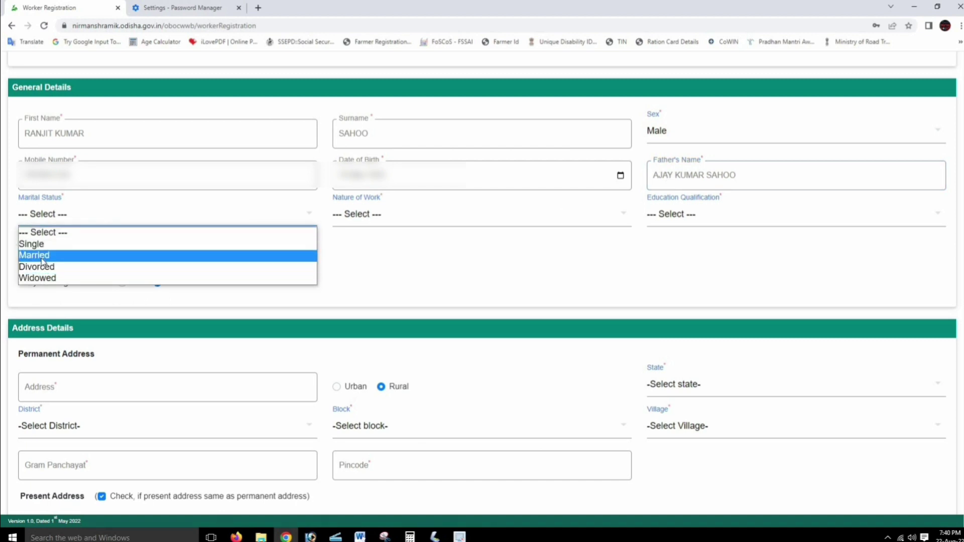
click(42, 255)
click(359, 221)
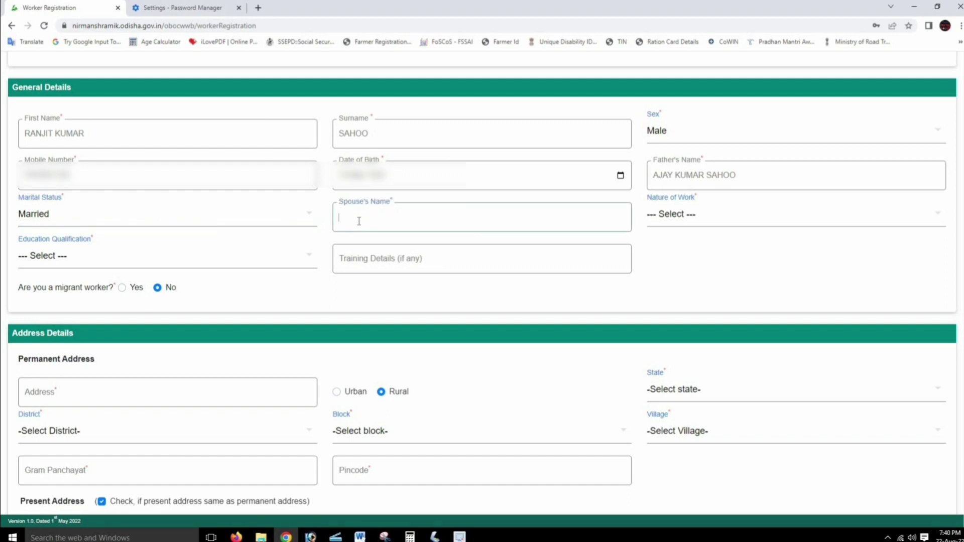
- Set nature of work to Electrician, qualification to ITI, and migrant worker to No
click(677, 216)
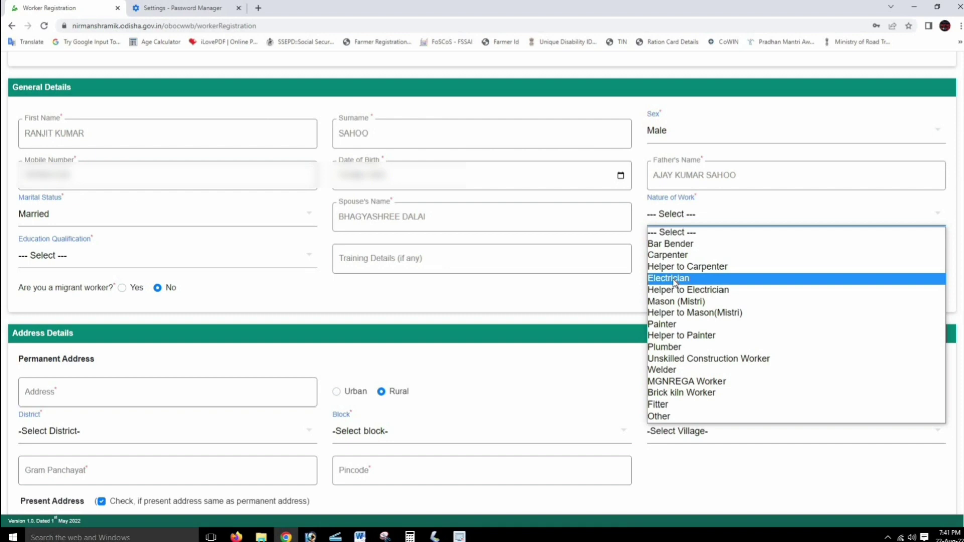
click(674, 280)
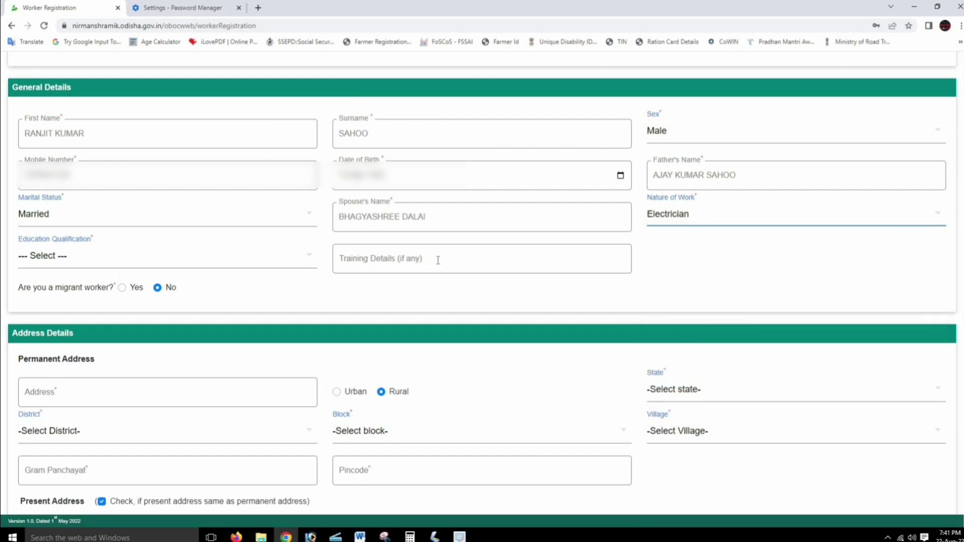
click(60, 264)
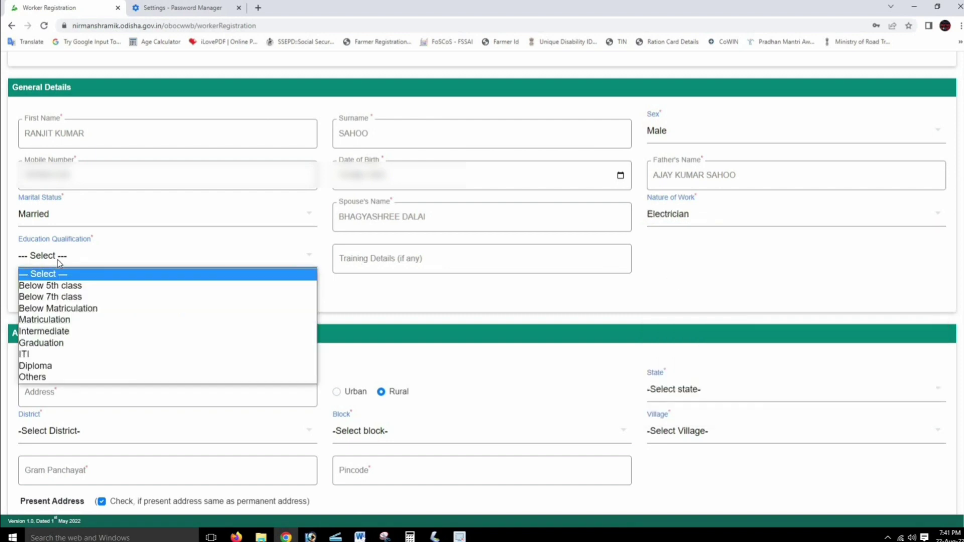
click(29, 358)
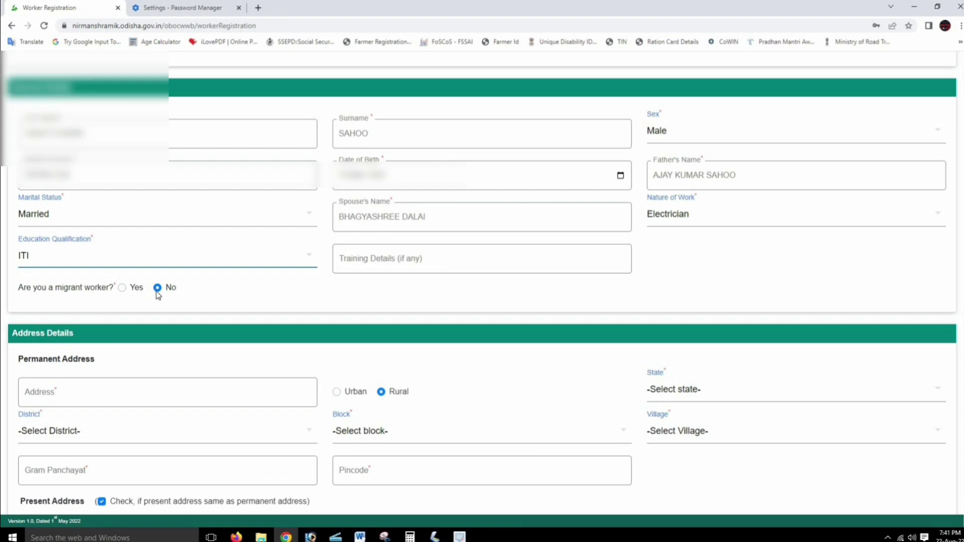
scroll(156, 297, down, 2)
click(122, 186)
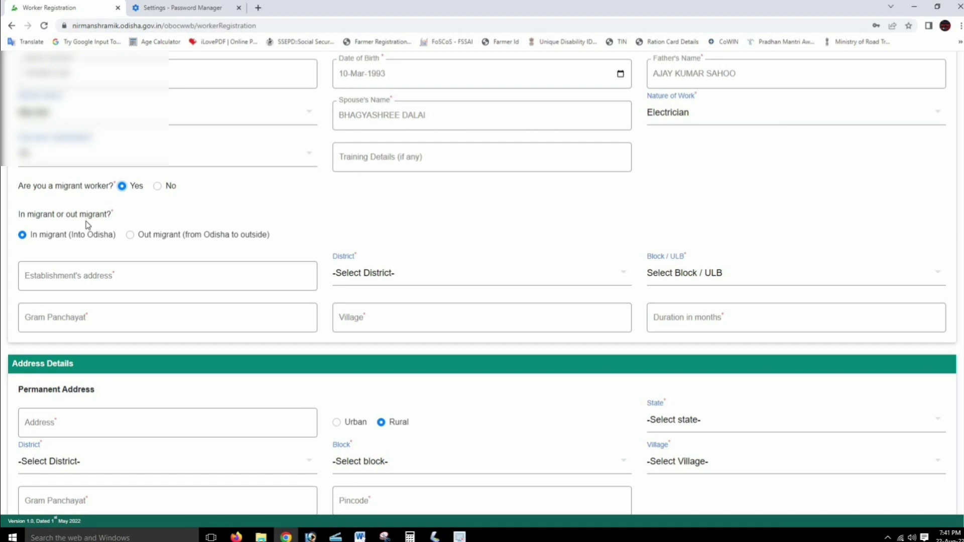
click(157, 186)
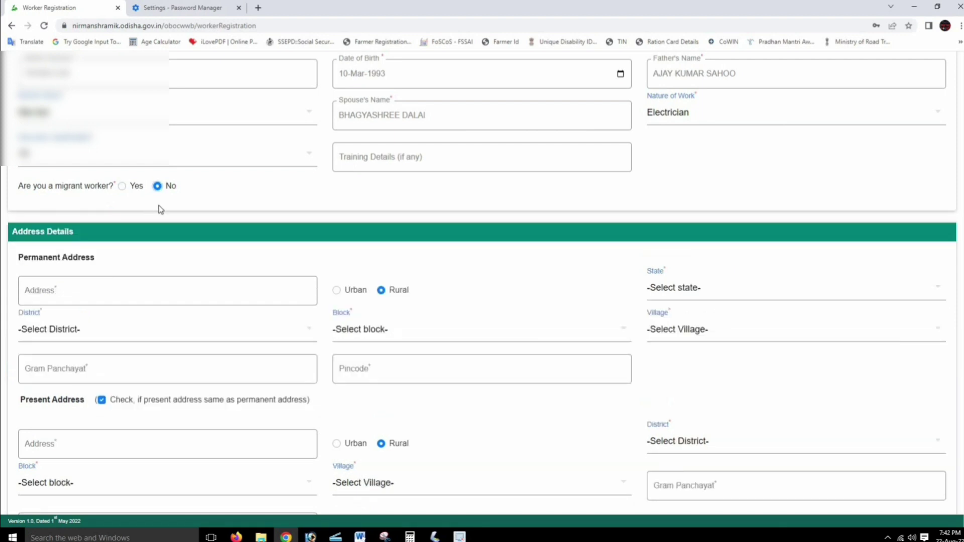
scroll(185, 226, down, 3)
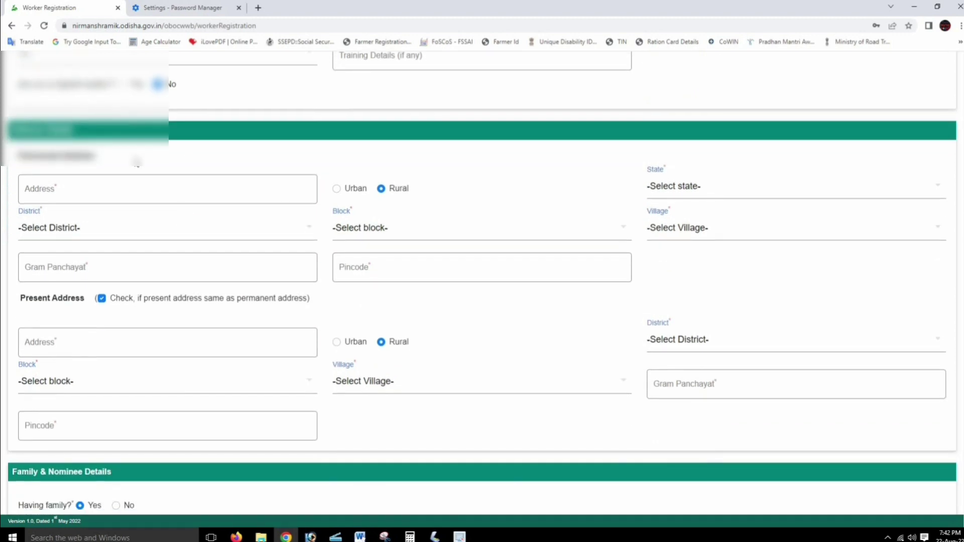
- Enter the worker's permanent street address
scroll(126, 151, down, 1)
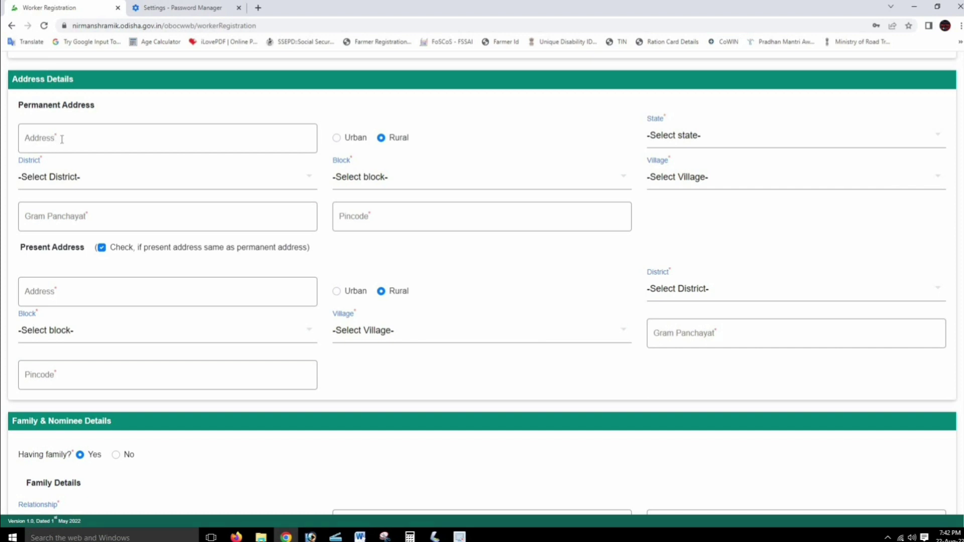
click(62, 139)
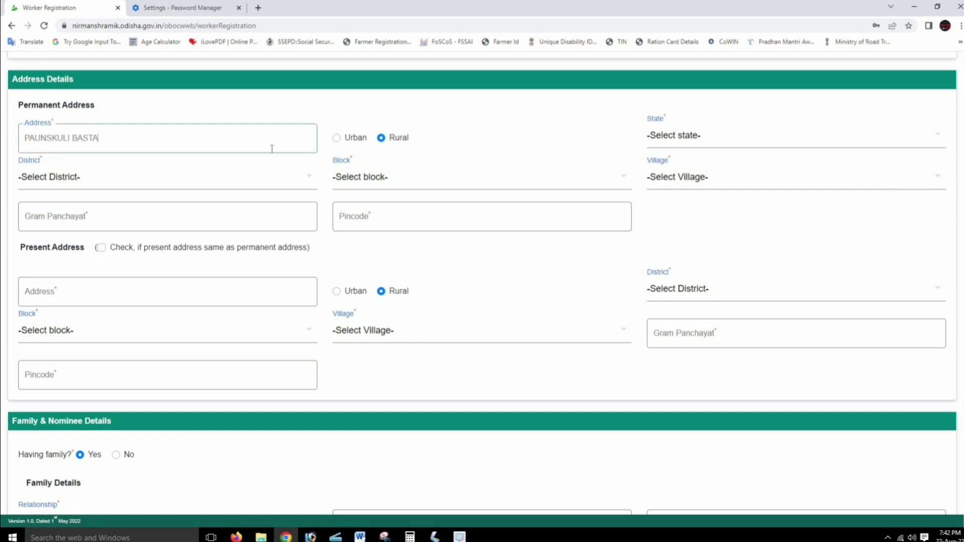
- Choose state ODISHA, district BALASORE, block BASTA and the worker's village
click(674, 138)
key(o)
key(Return)
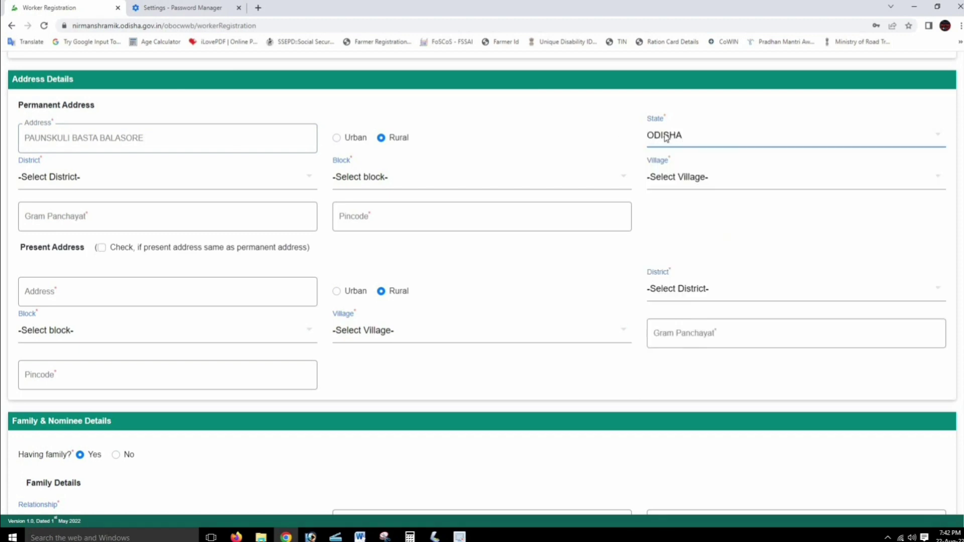
click(67, 179)
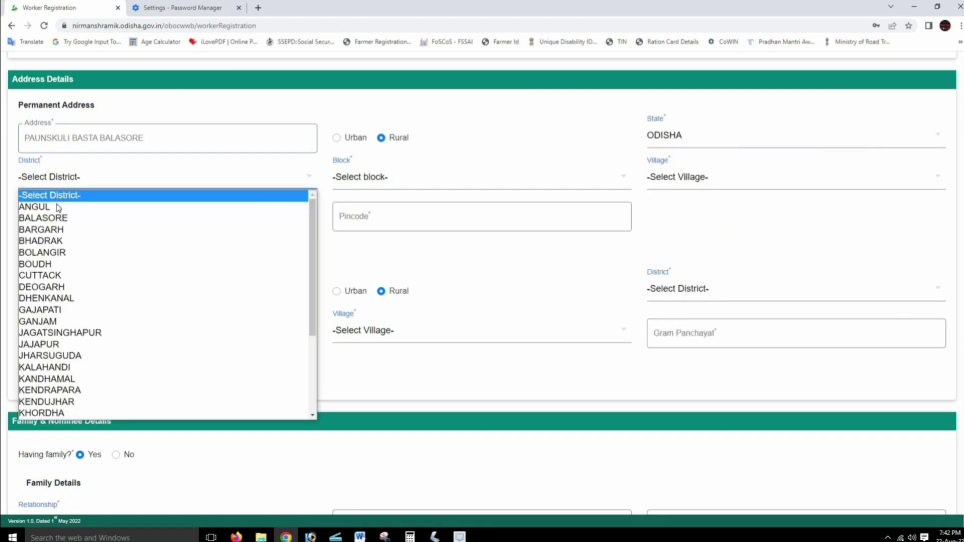
click(52, 215)
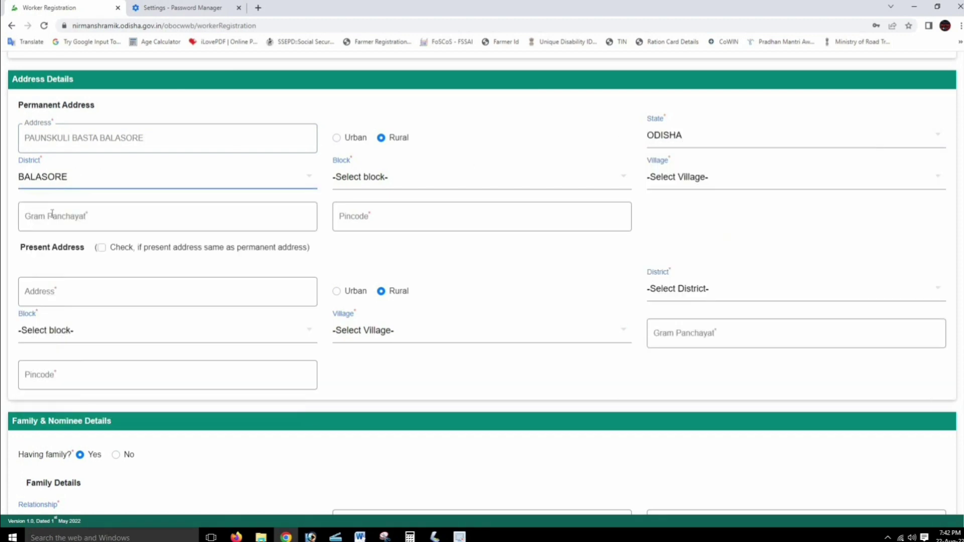
click(350, 181)
click(354, 241)
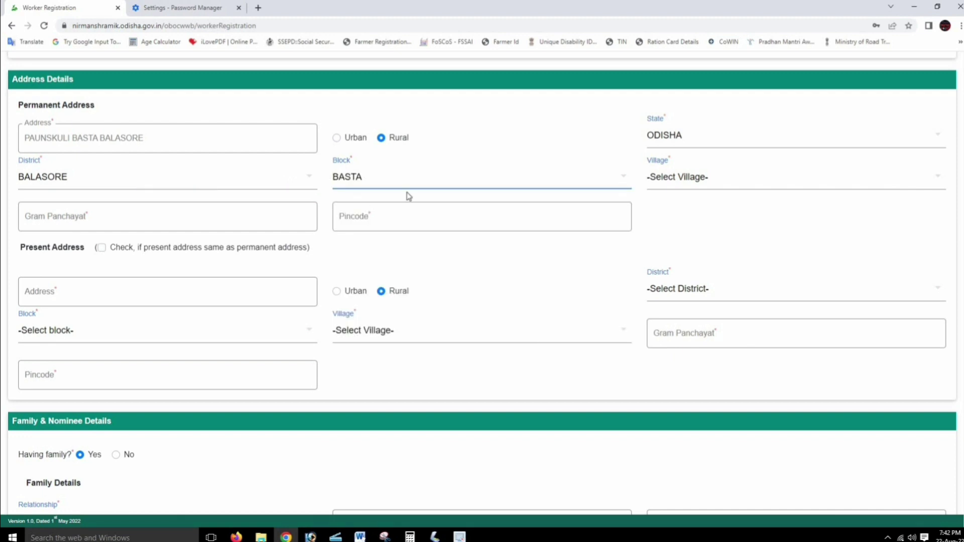
click(676, 181)
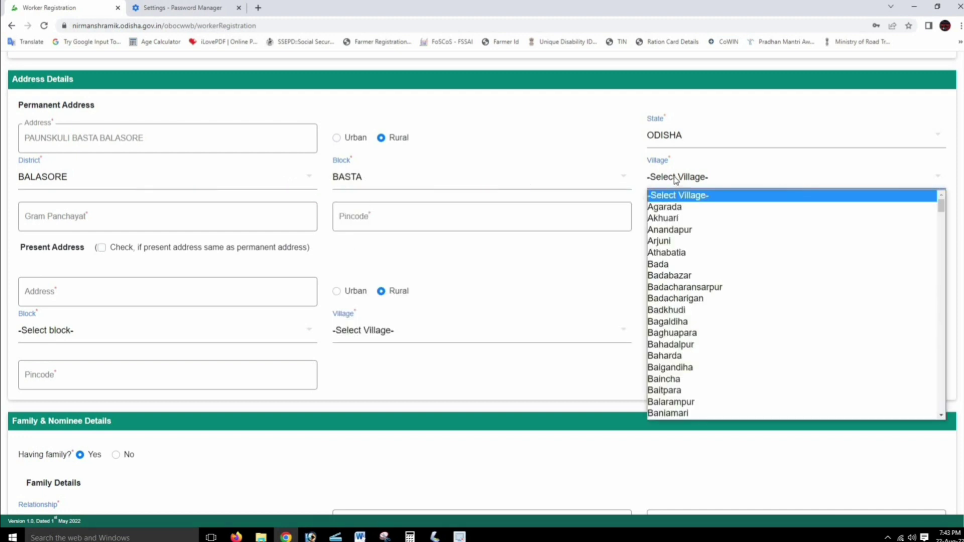
text(pau)
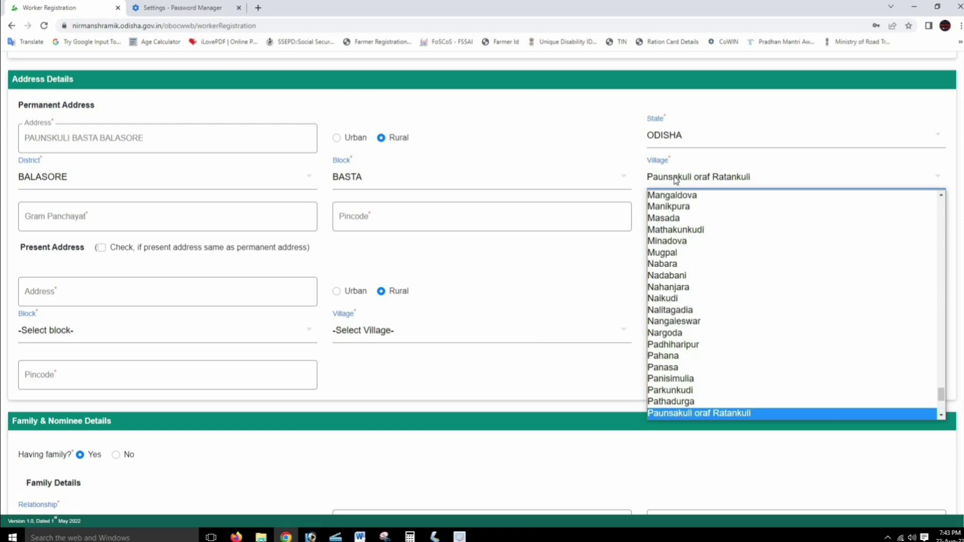
key(Return)
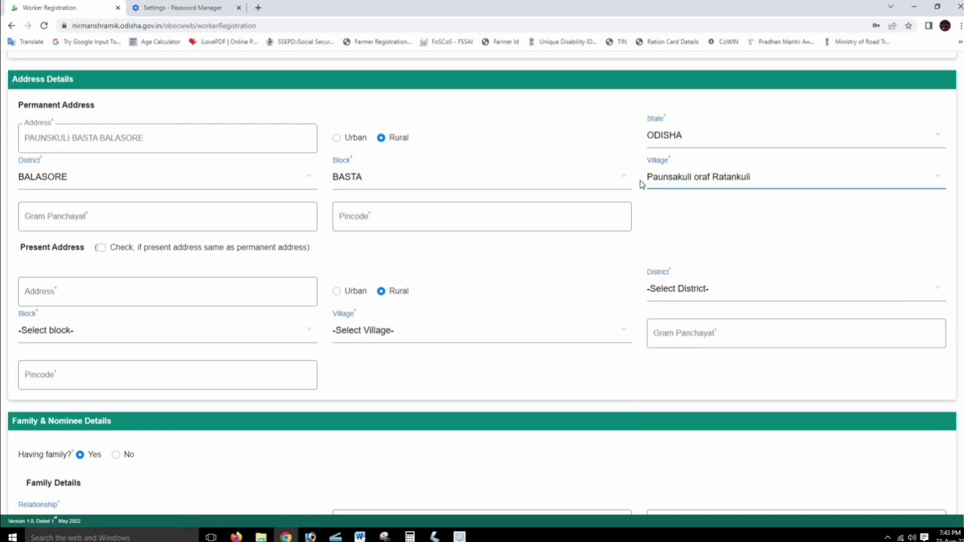
- Fill in the permanent address gram panchayat and move to the pincode field
click(62, 218)
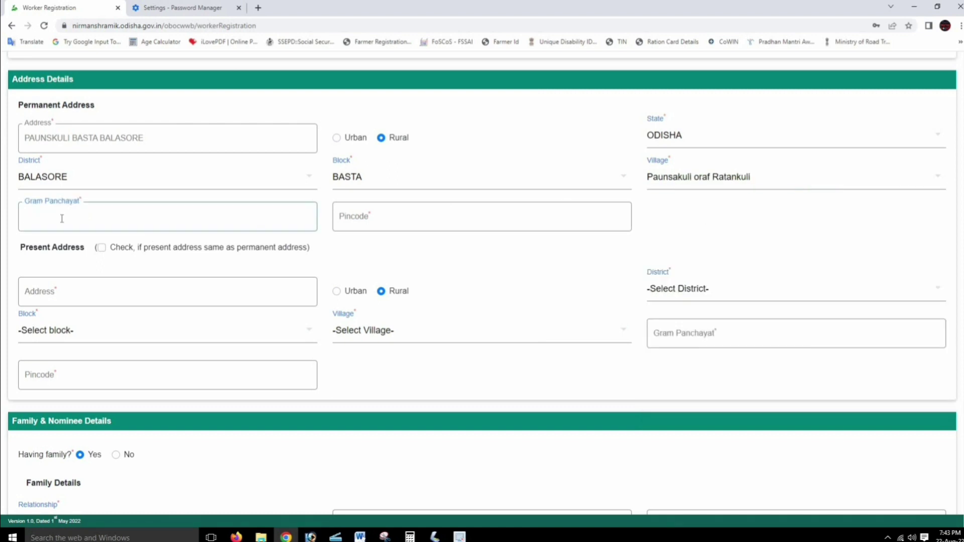
text(PAUNSKULI)
click(396, 225)
scroll(351, 216, down, 2)
scroll(151, 170, up, 1)
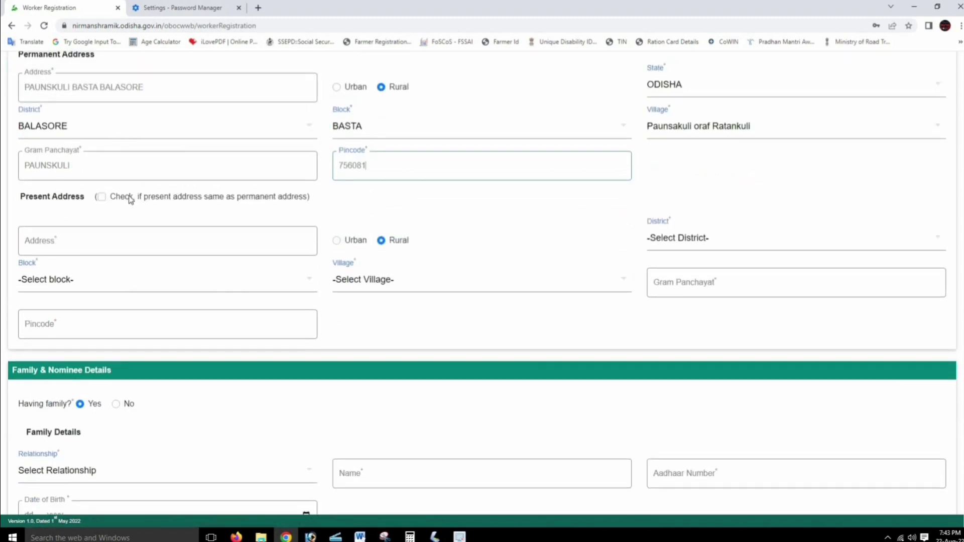
scroll(131, 200, up, 1)
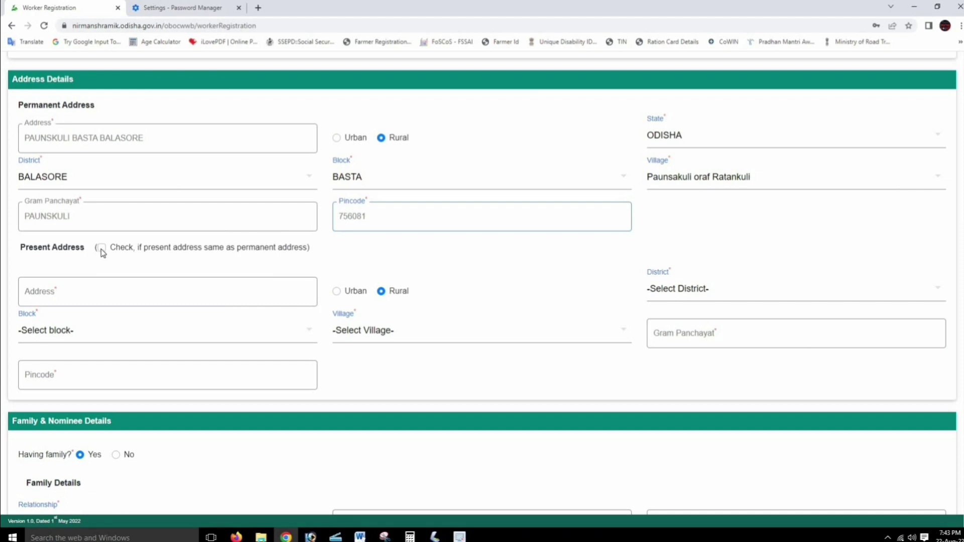
- Make the present address the same as the permanent address
click(100, 248)
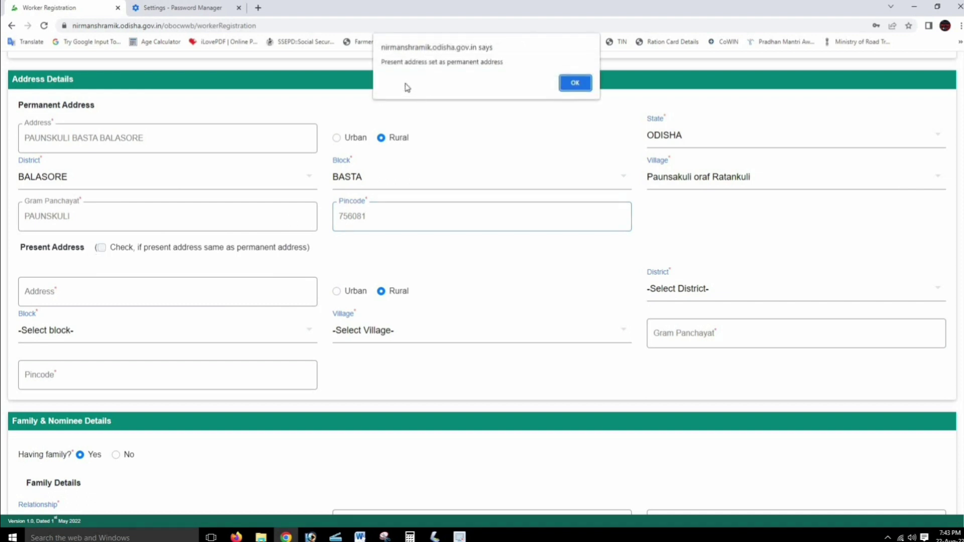
click(574, 83)
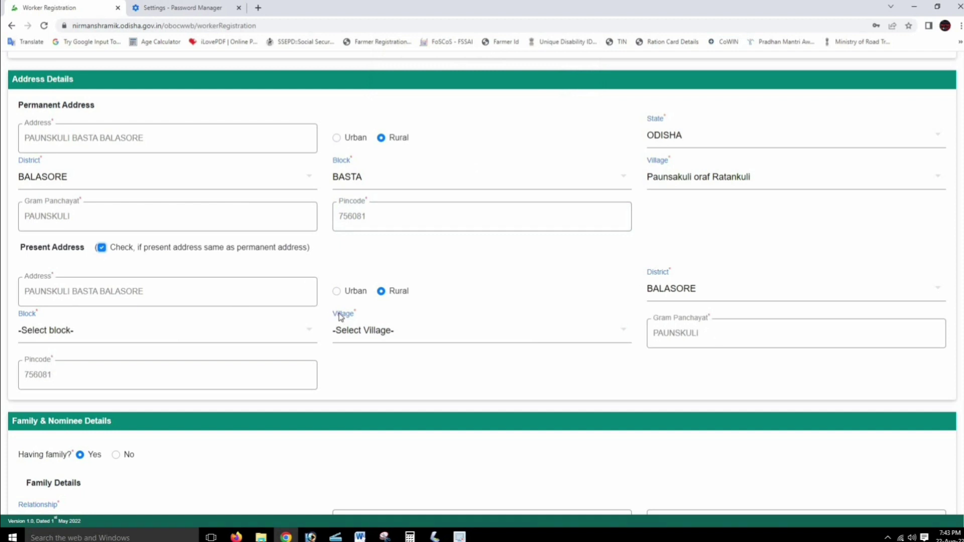
scroll(74, 290, down, 1)
- Set present-address block BASTA, the village, gram panchayat and pincode
click(66, 280)
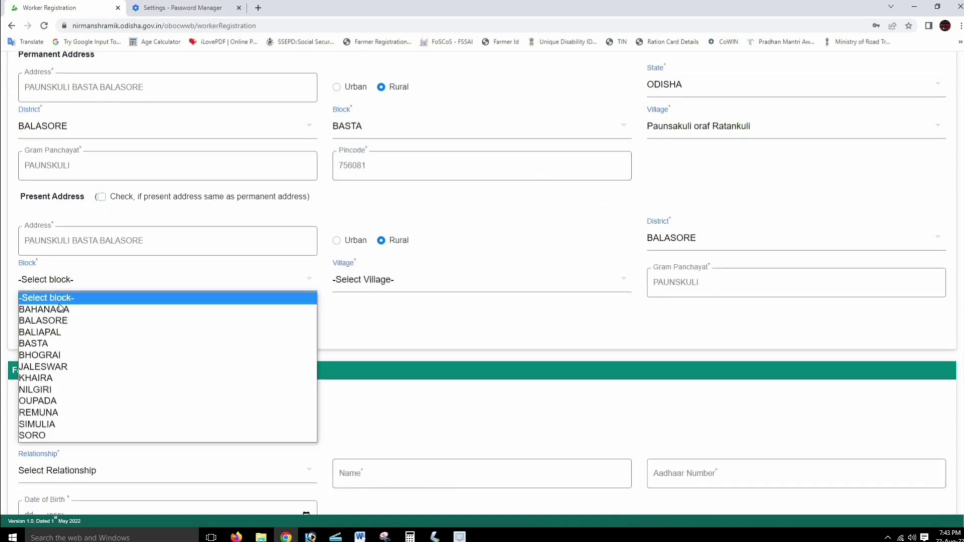
click(50, 341)
click(361, 281)
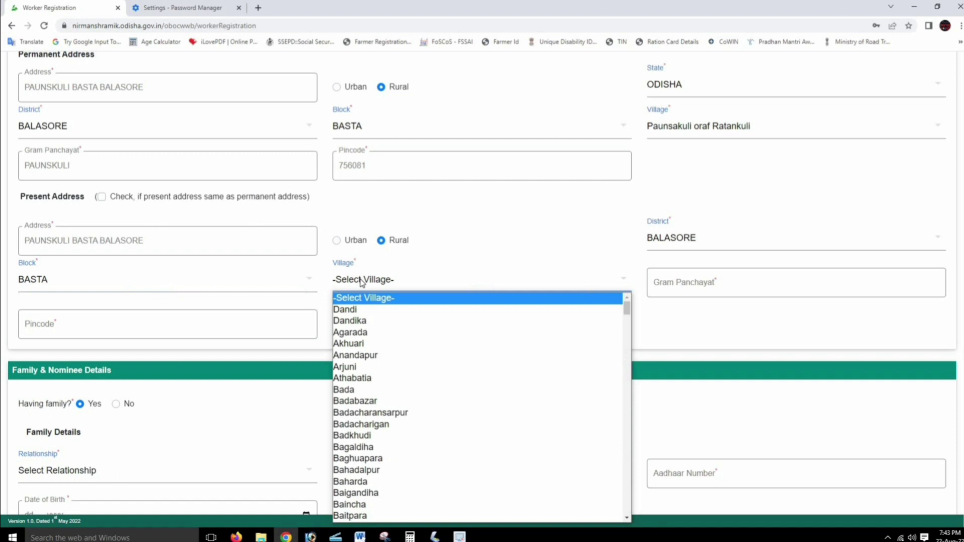
text(pauns)
key(Return)
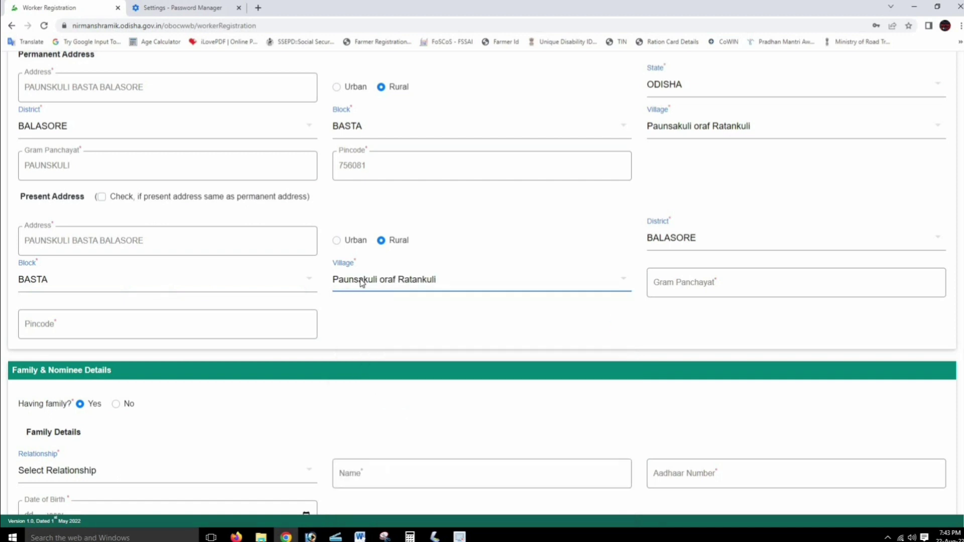
click(695, 281)
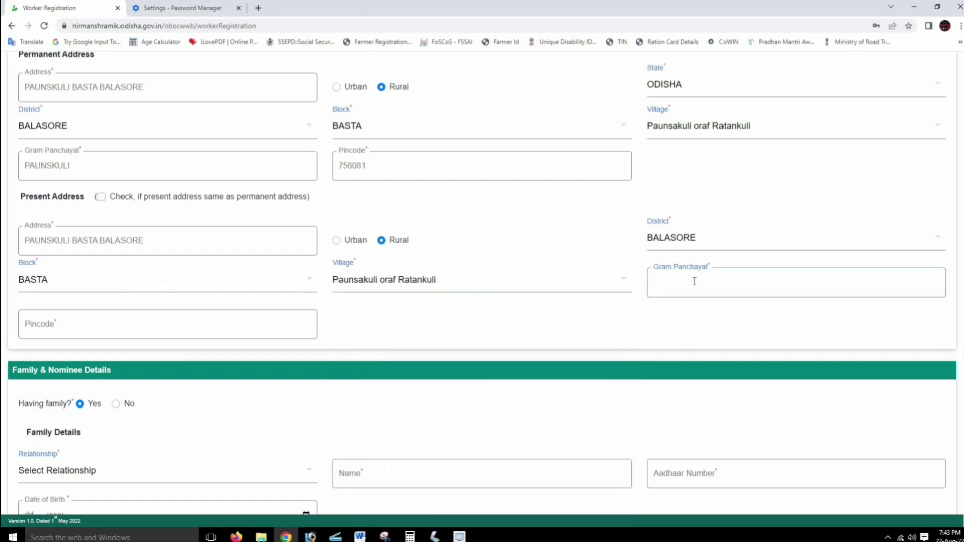
text(PAUNSKULI)
click(108, 317)
text(756081)
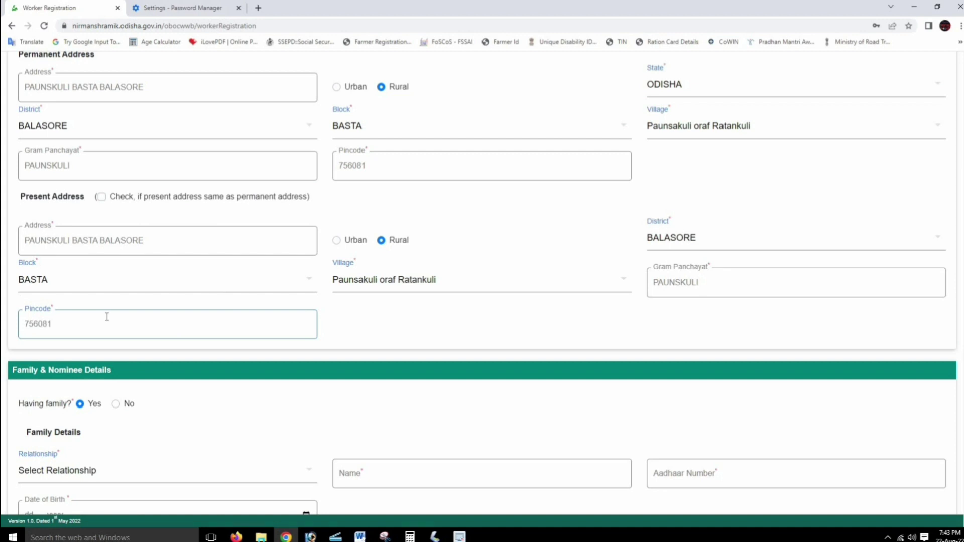
scroll(107, 317, down, 3)
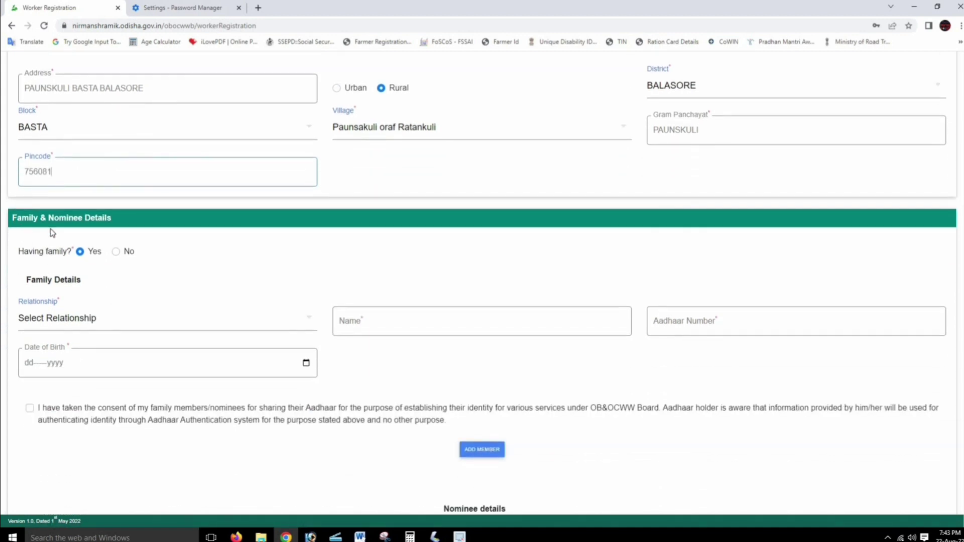
- Add the dependent father with his Aadhaar number, birth date and sharing consent
scroll(50, 228, down, 2)
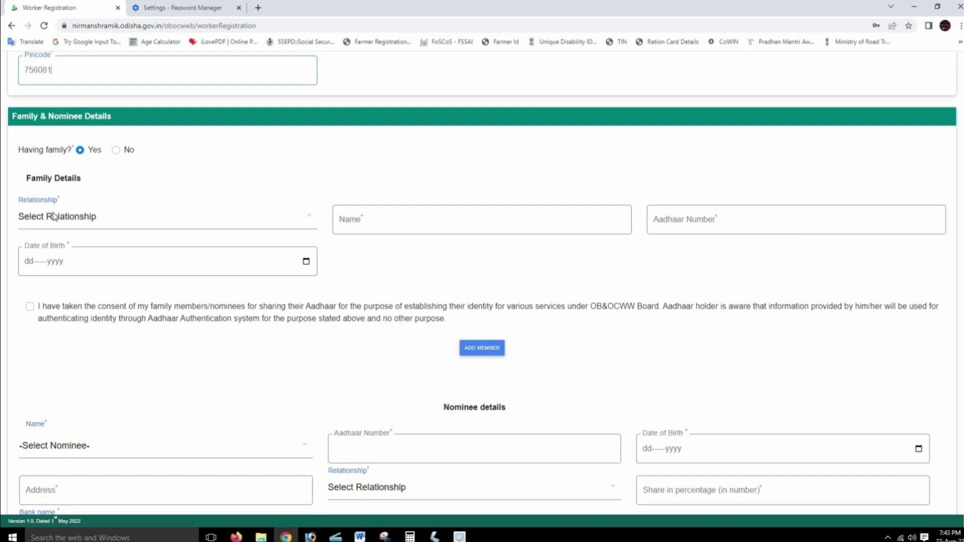
click(84, 222)
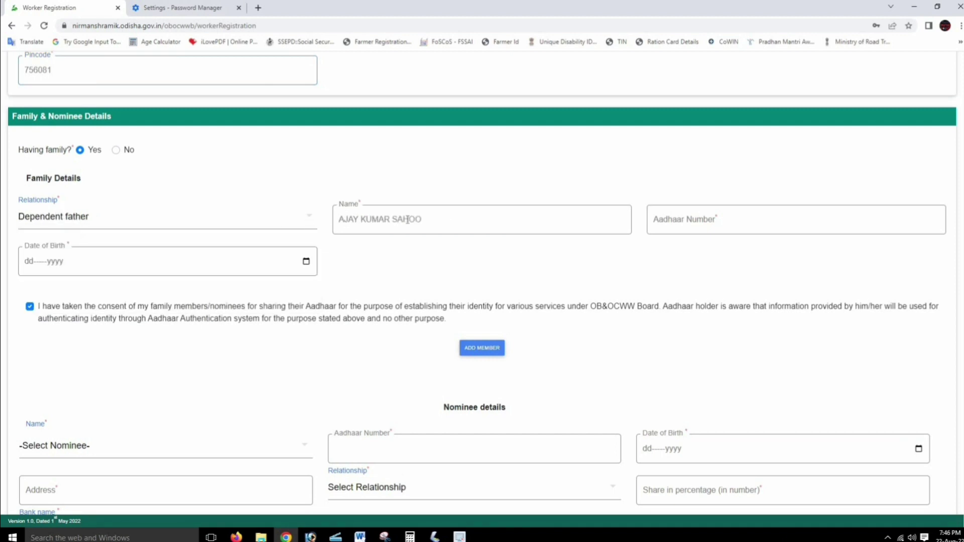
click(687, 221)
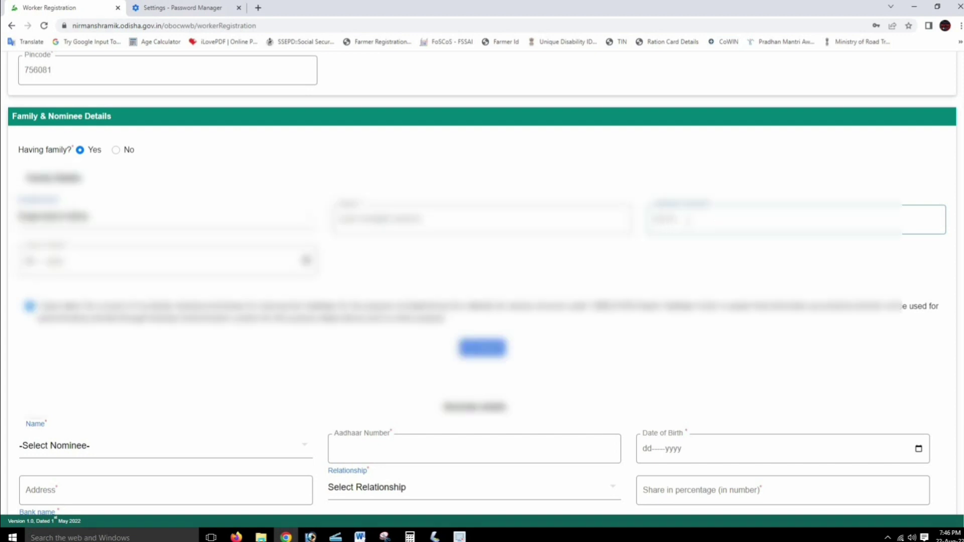
text(12)
click(29, 261)
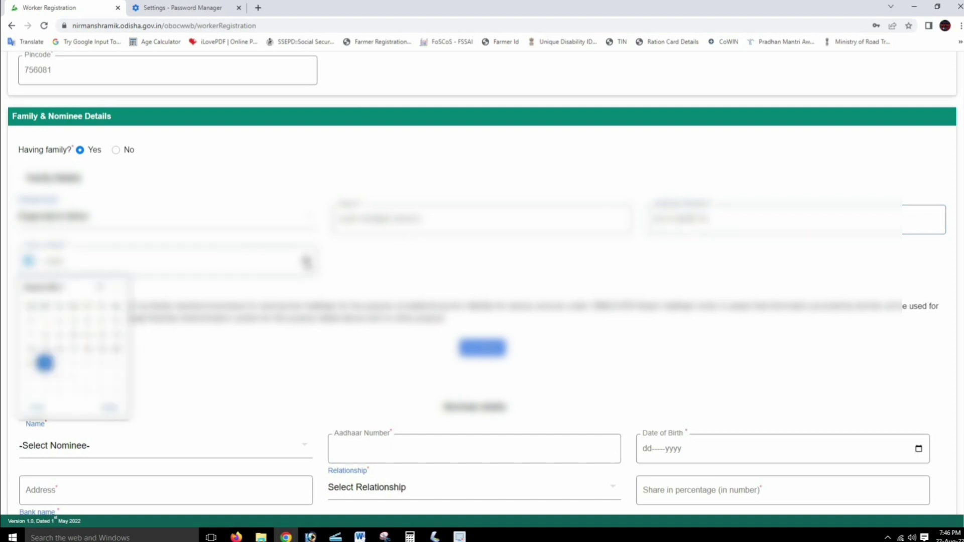
click(56, 291)
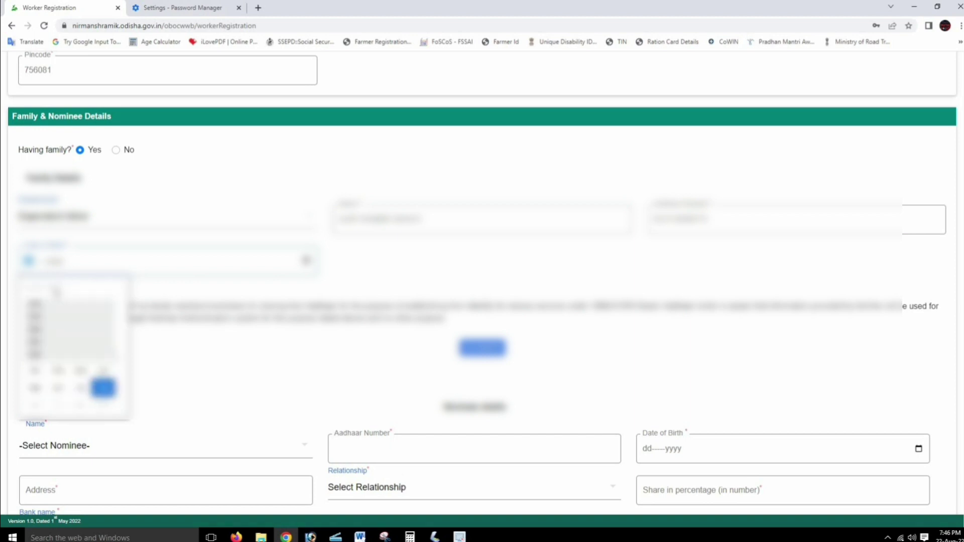
click(103, 388)
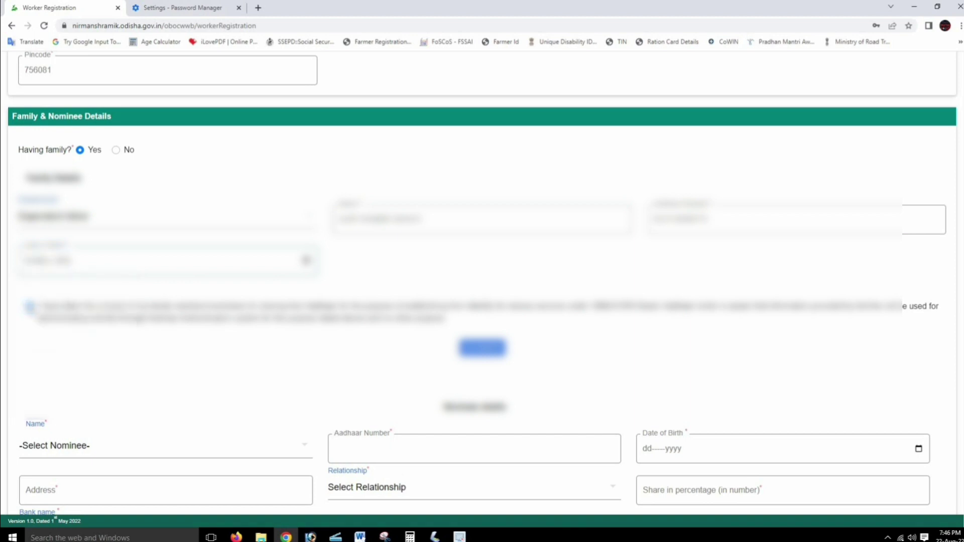
click(30, 307)
click(482, 347)
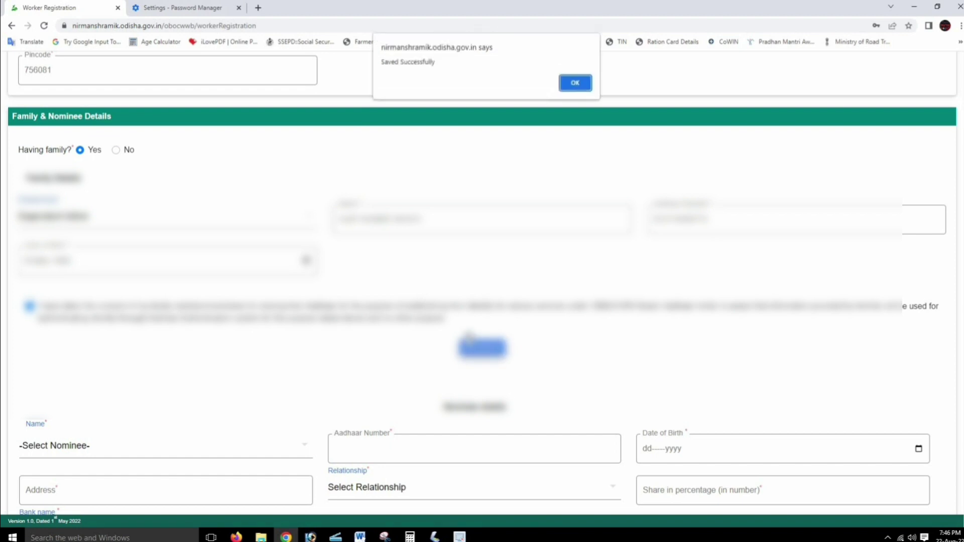
click(570, 83)
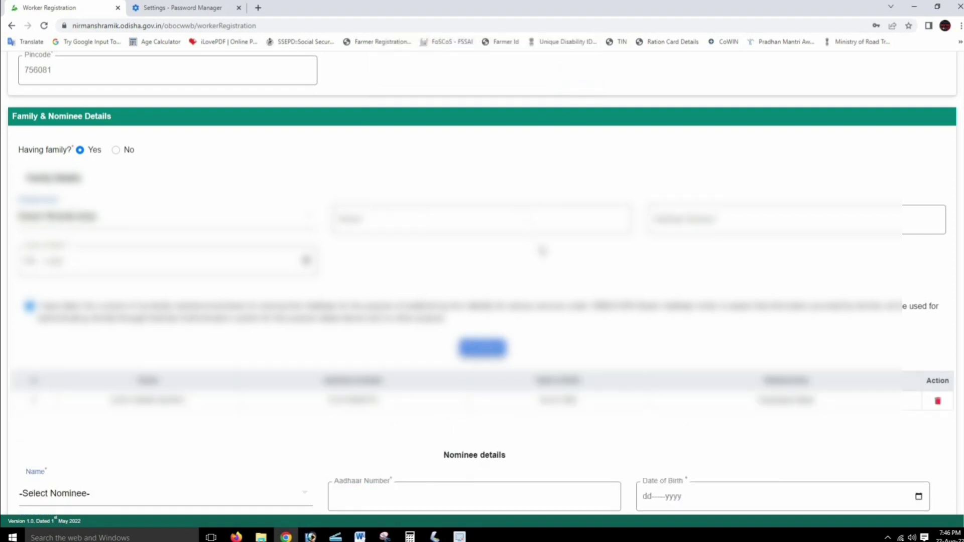
- Add the dependent mother with her name, Aadhaar number and birth date
scroll(540, 249, down, 1)
click(155, 169)
click(151, 217)
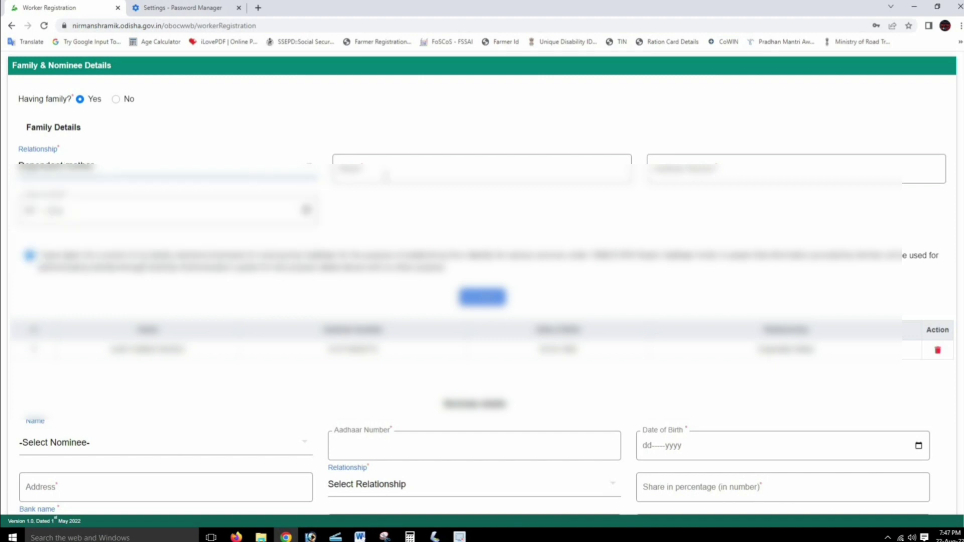
click(387, 175)
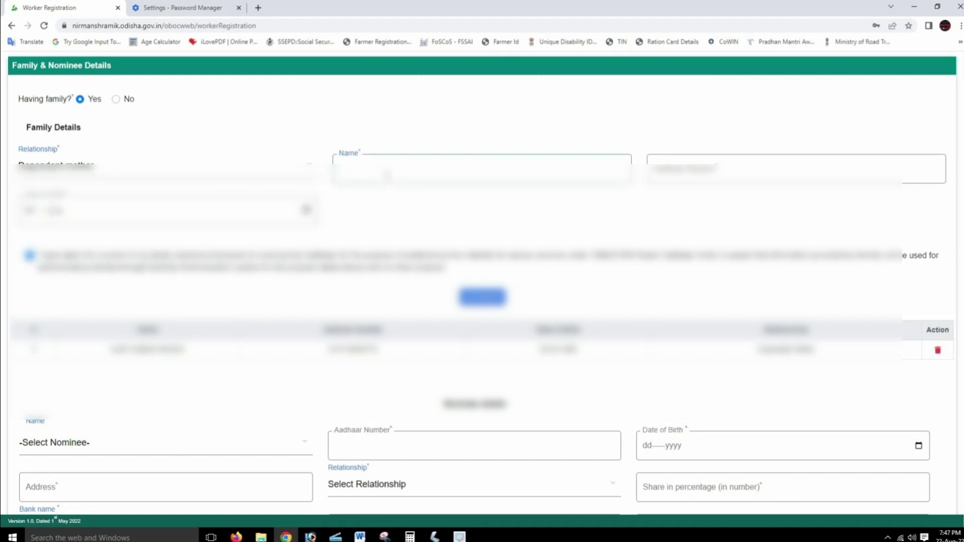
key(Tab)
text(123456789012)
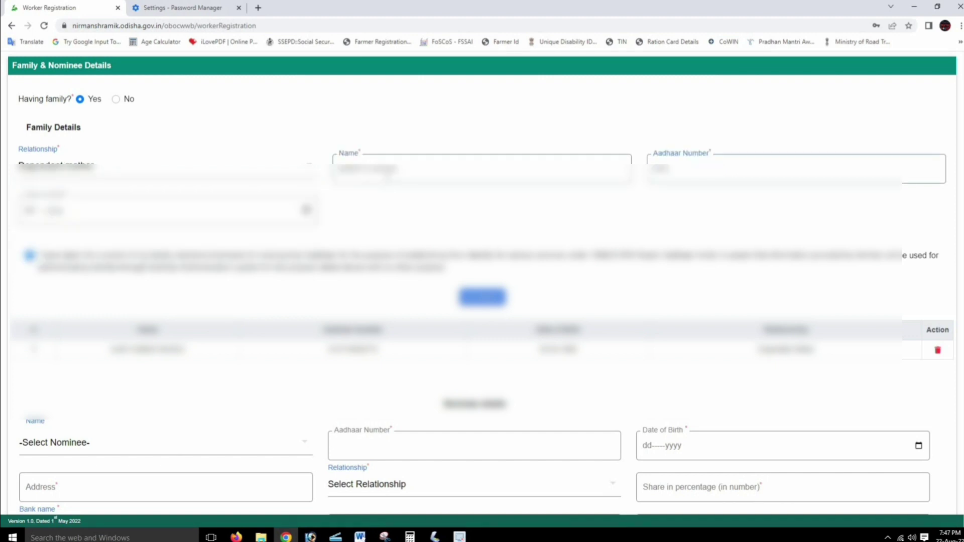
click(306, 210)
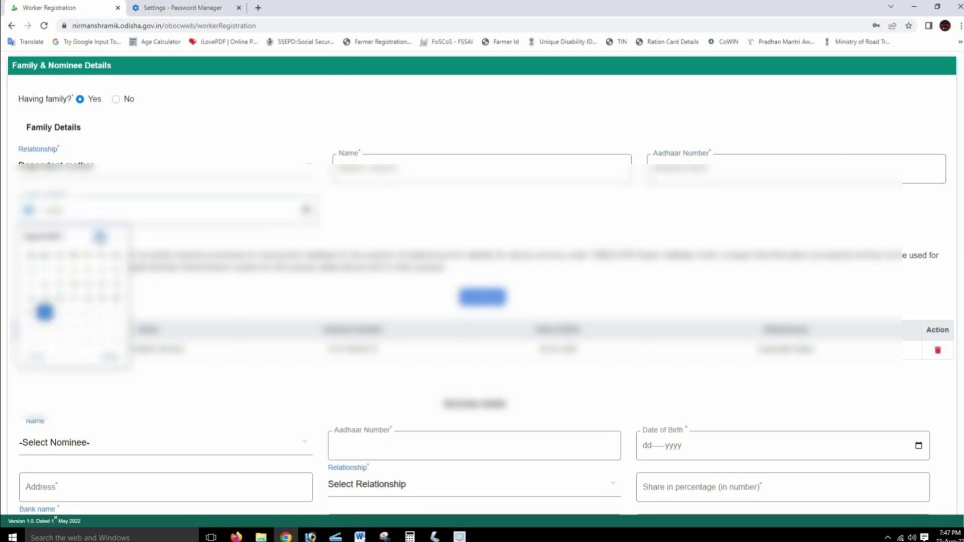
click(48, 236)
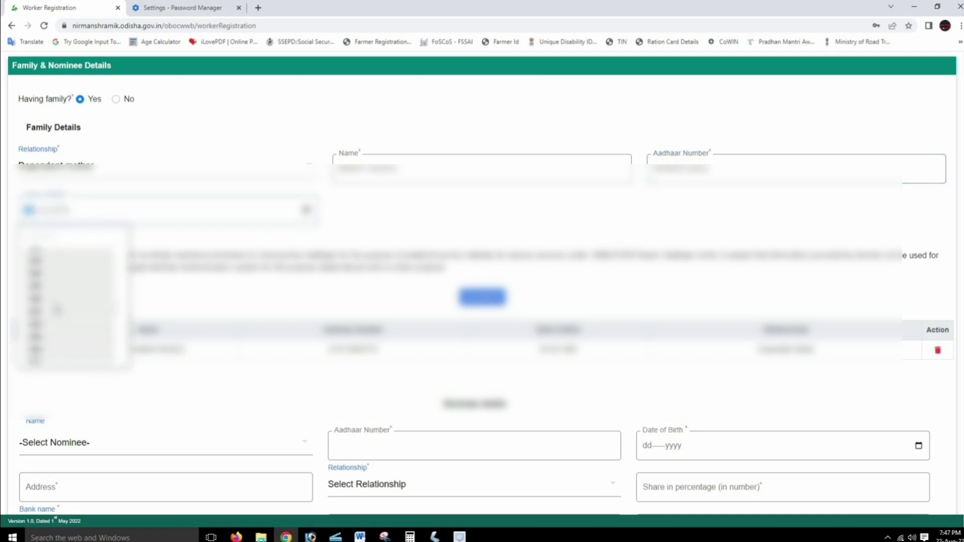
click(53, 286)
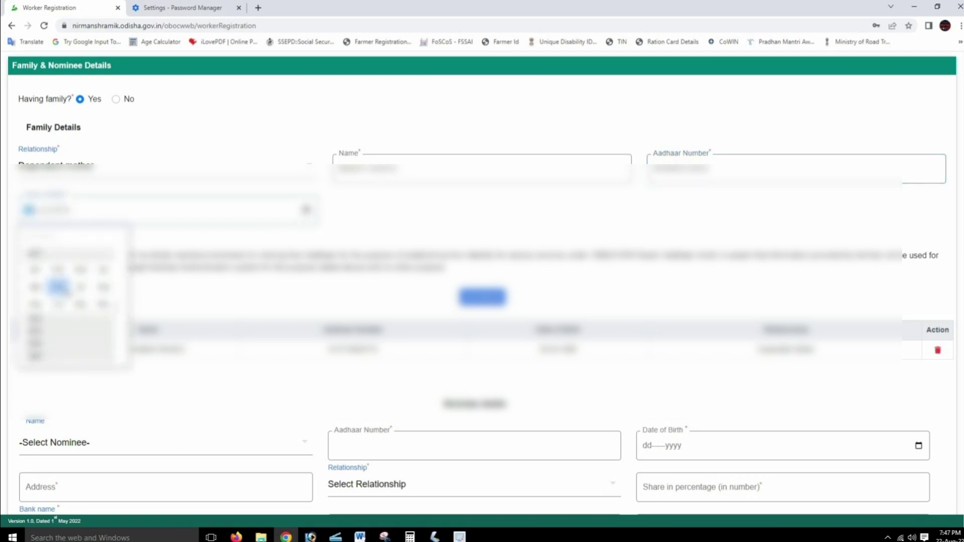
click(78, 291)
click(85, 308)
click(482, 298)
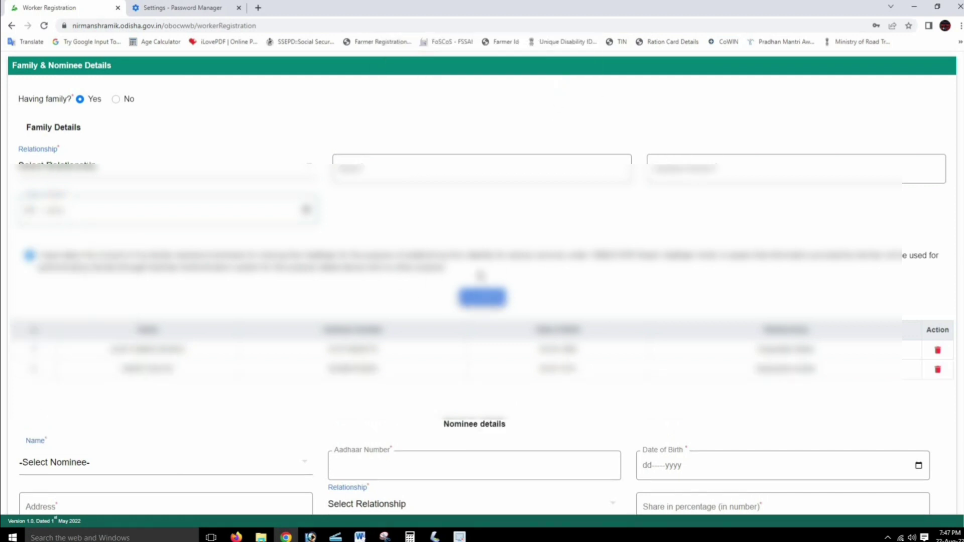
- Add the wife with her name, Aadhaar number and birth date as a family member
click(482, 168)
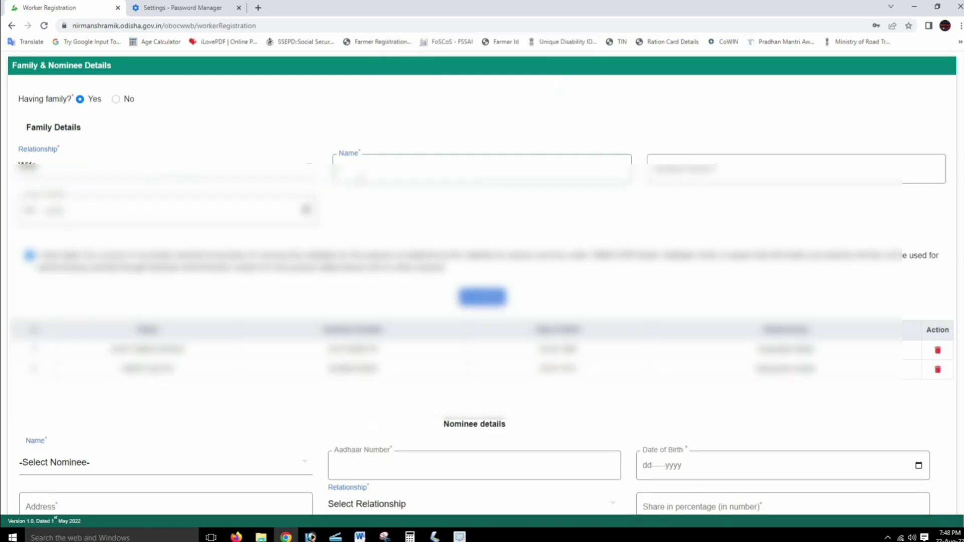
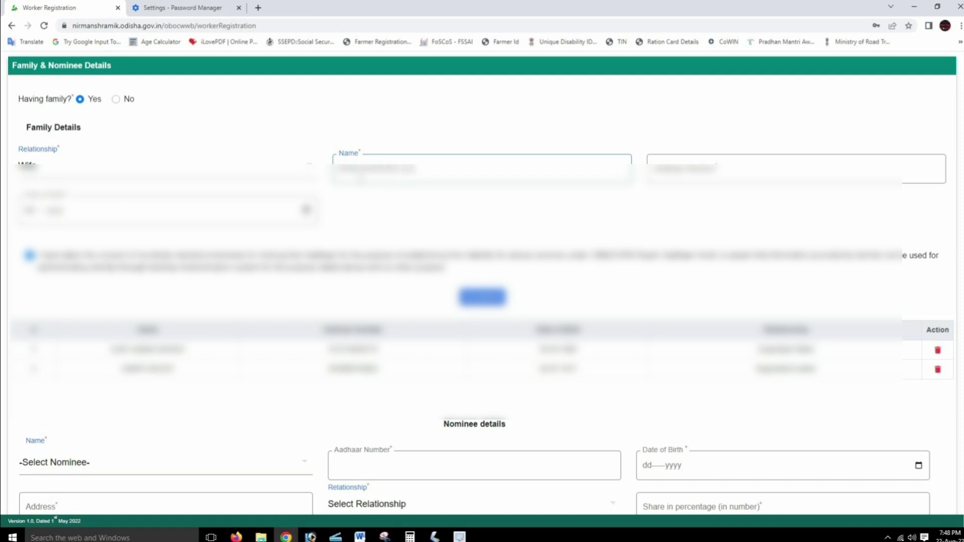
click(737, 168)
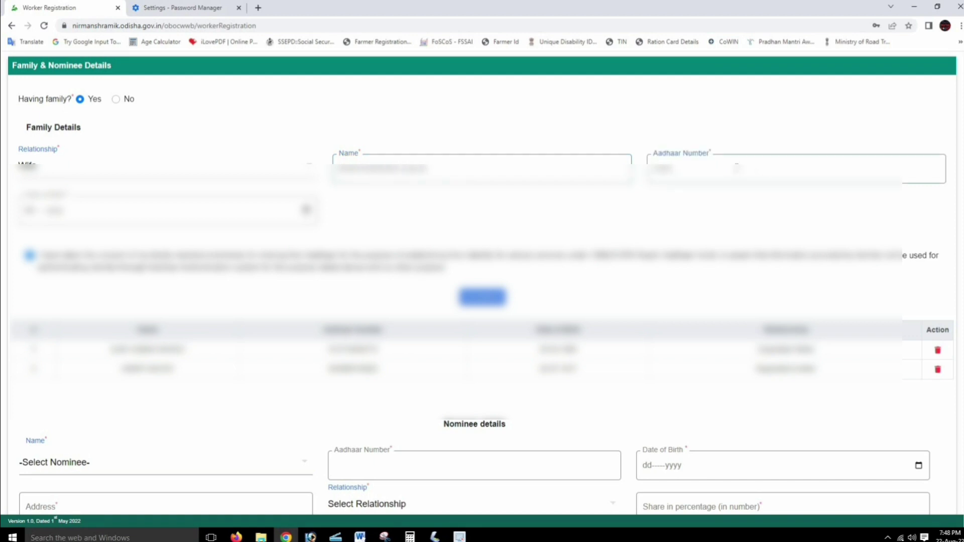
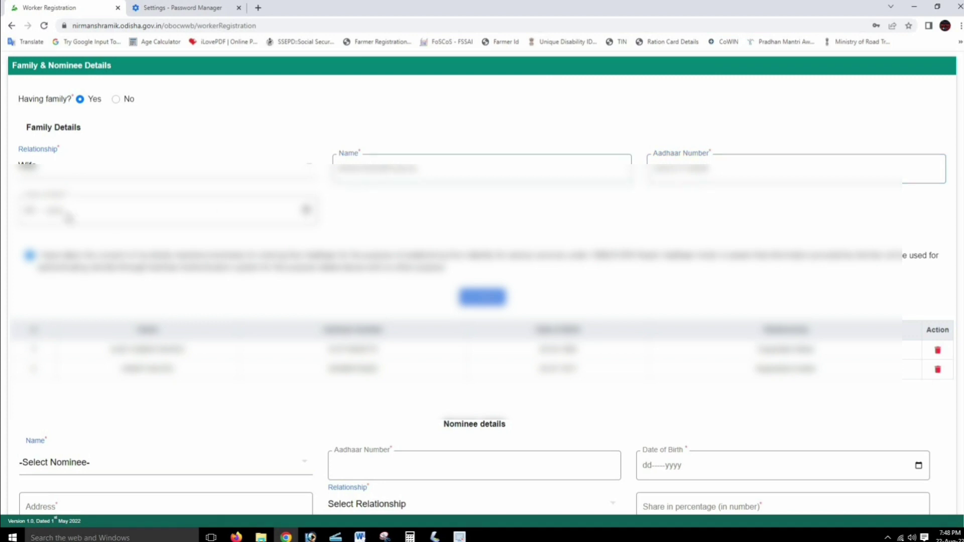
click(304, 212)
click(38, 237)
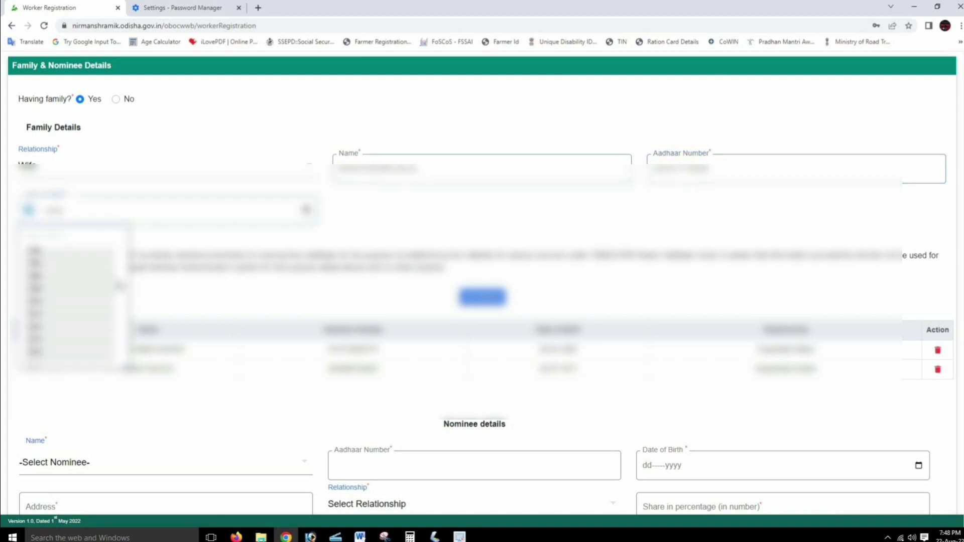
click(38, 274)
click(116, 312)
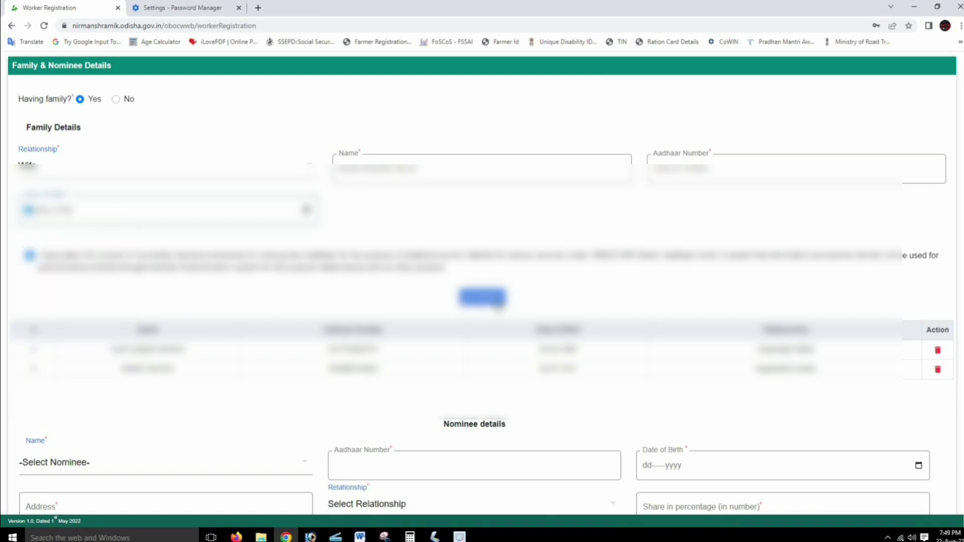
click(482, 297)
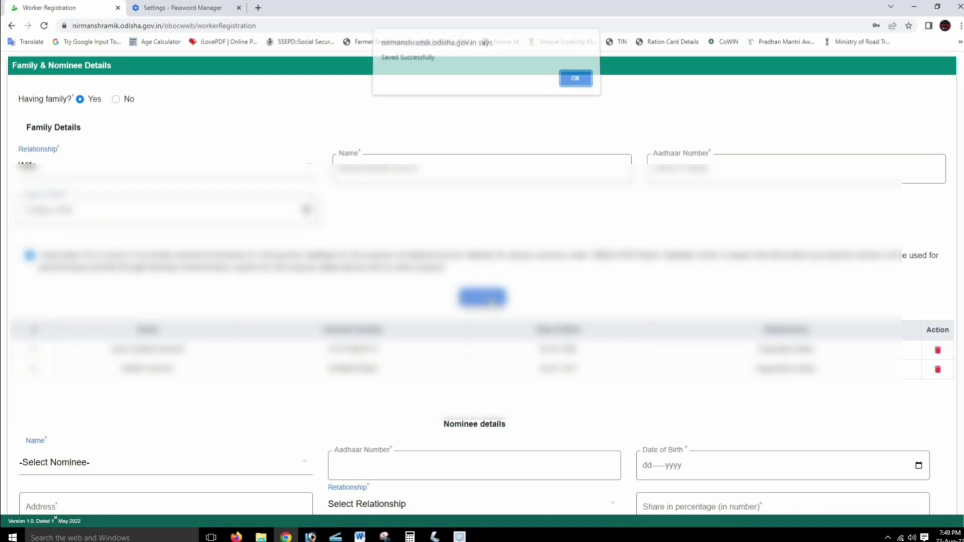
click(575, 83)
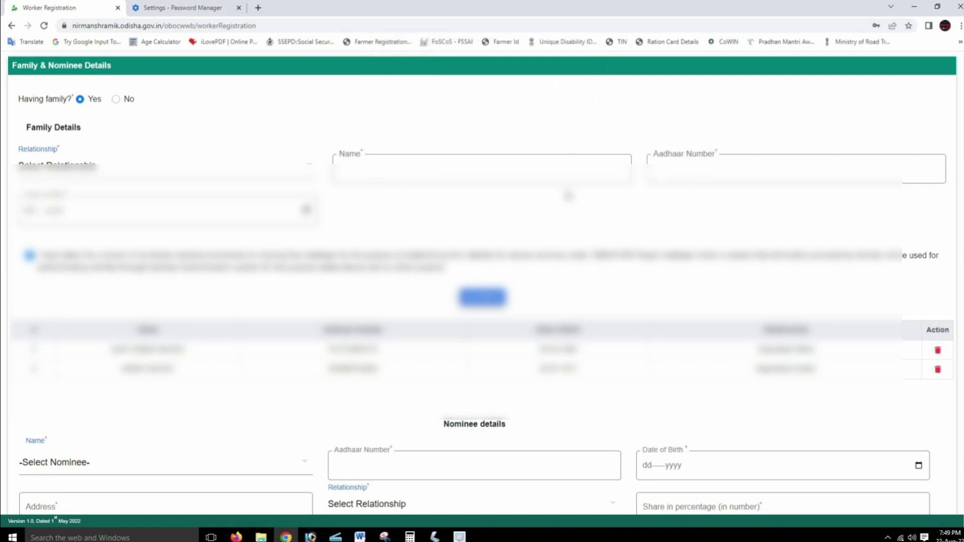
- Choose the wife as nominee and enter her share percentage
scroll(591, 220, down, 3)
scroll(591, 220, down, 1)
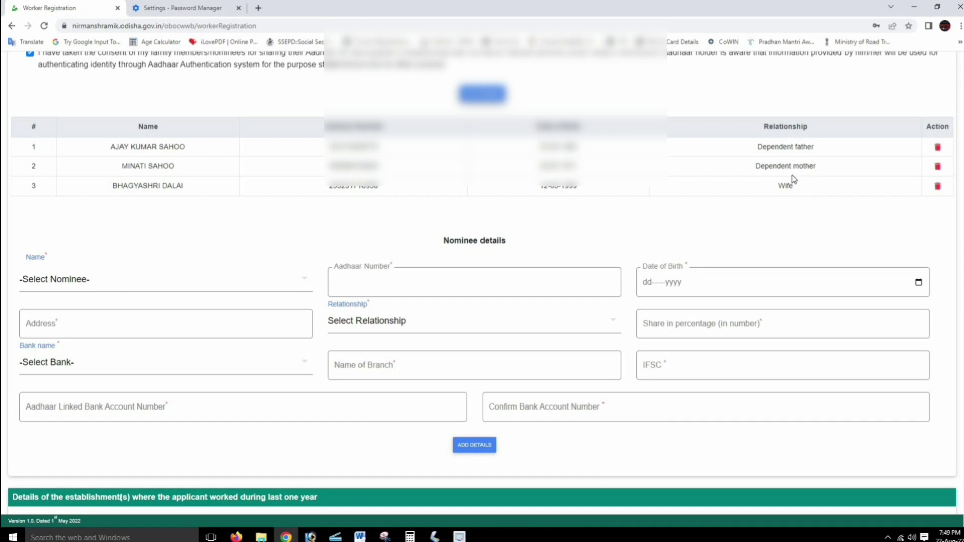
scroll(793, 176, down, 1)
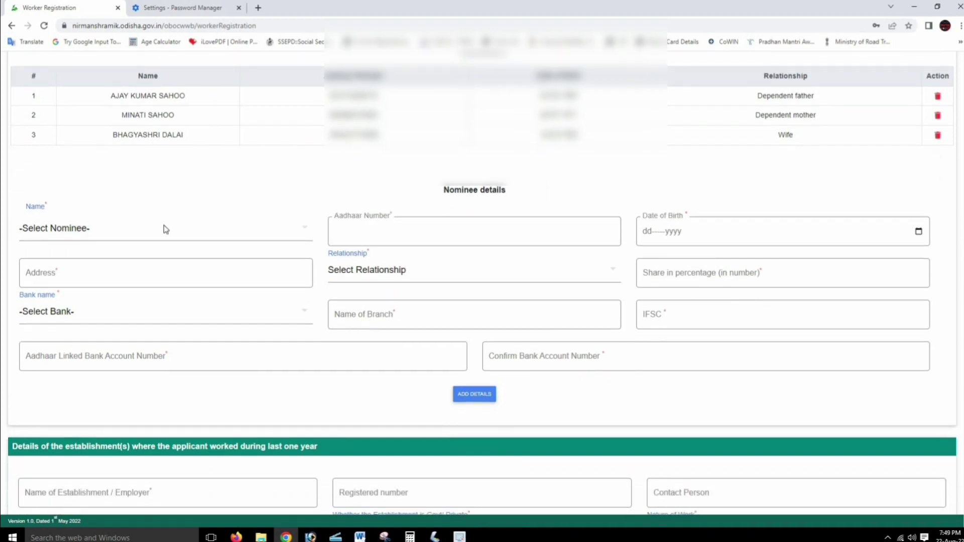
click(79, 232)
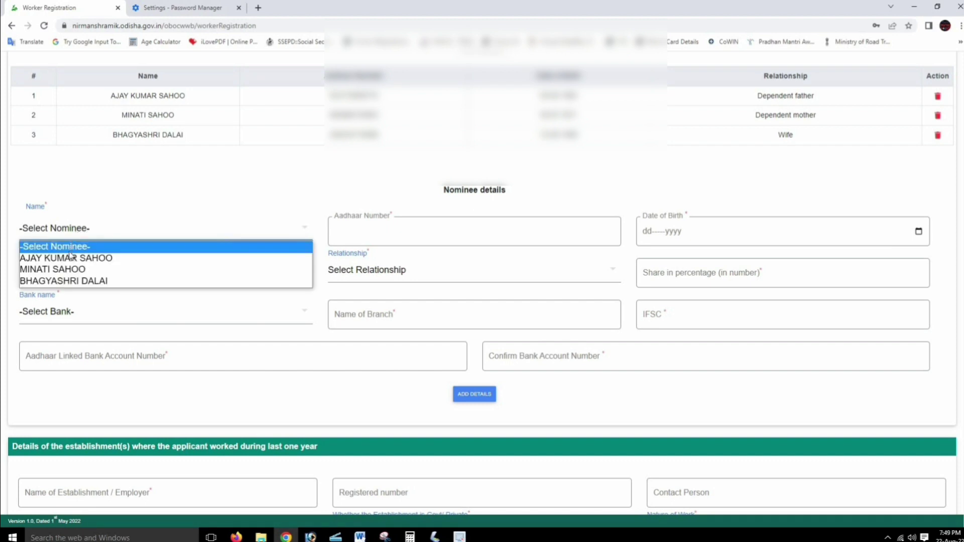
click(65, 280)
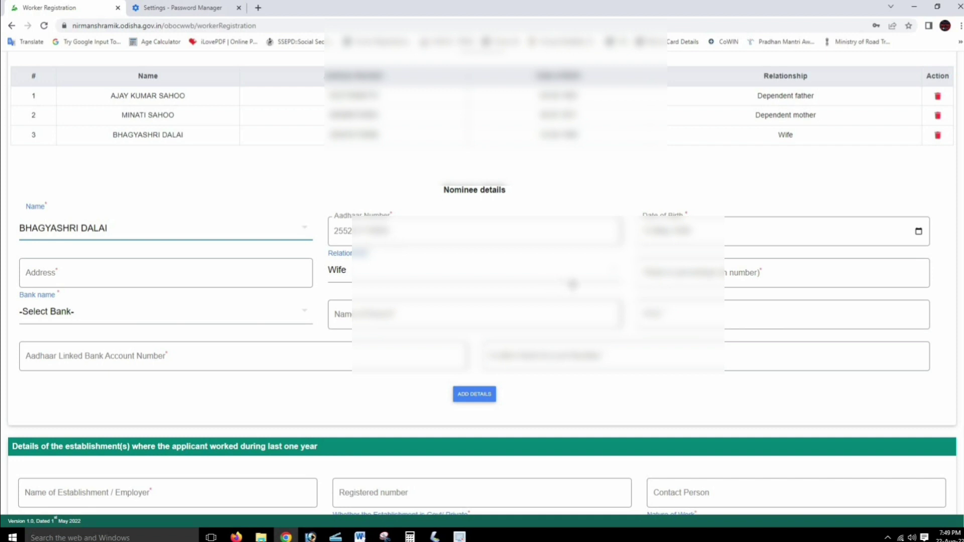
click(673, 273)
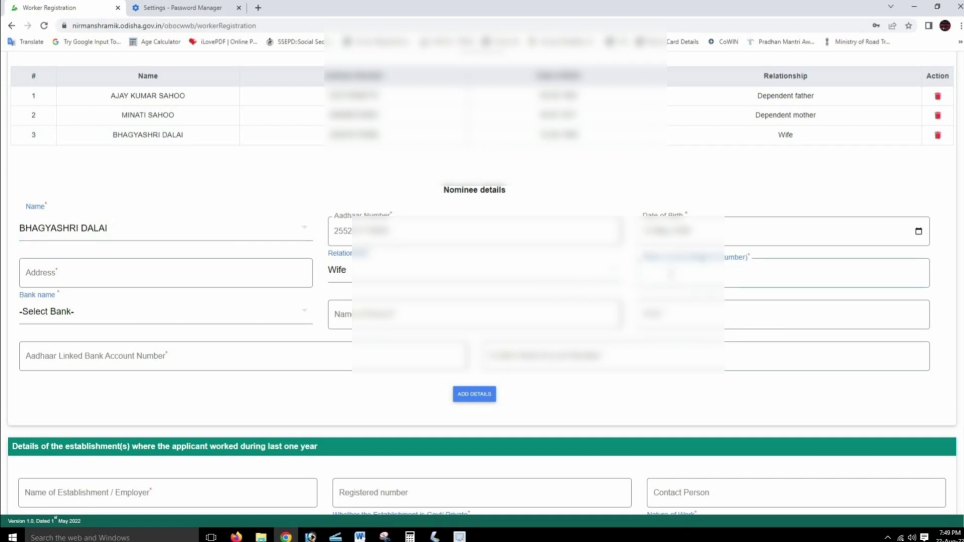
text(98)
- Give the nominee STATE BANK OF INDIA with her confirmed account number, and add the nominee
click(128, 321)
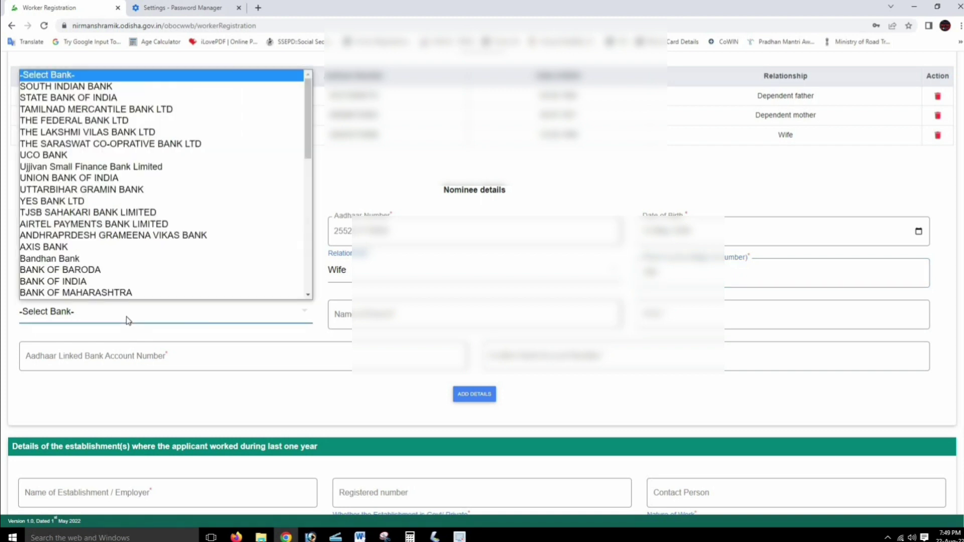
key(Down)
key(Down)
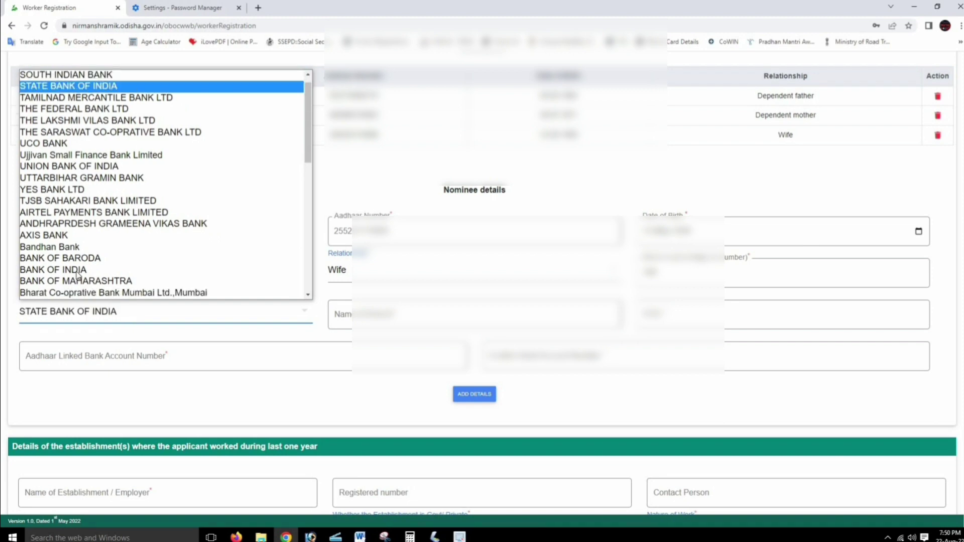
key(Return)
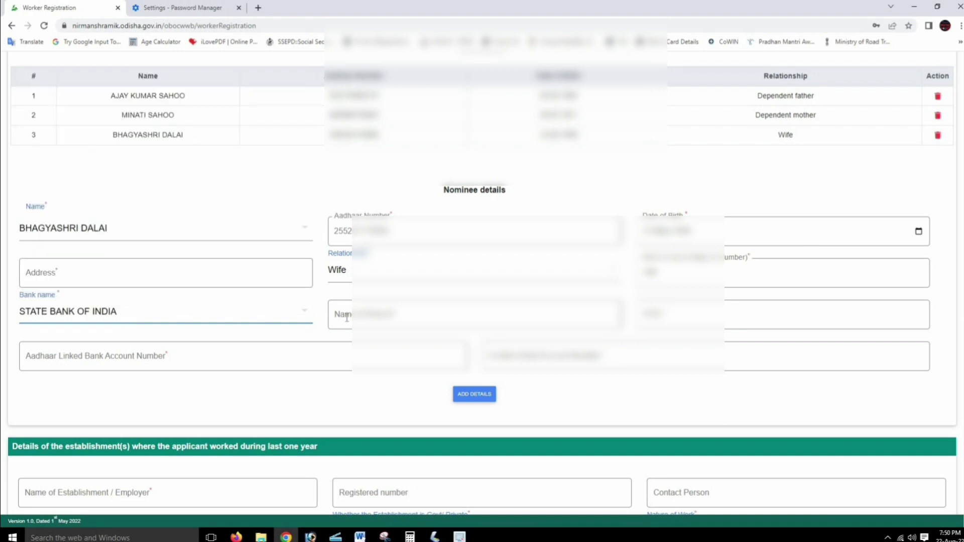
click(133, 358)
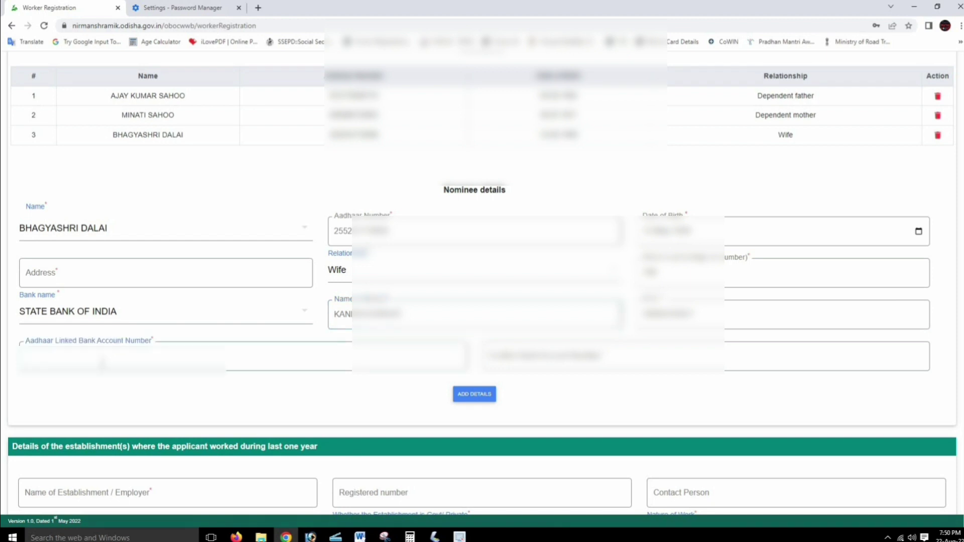
key(ctrl+v)
click(553, 357)
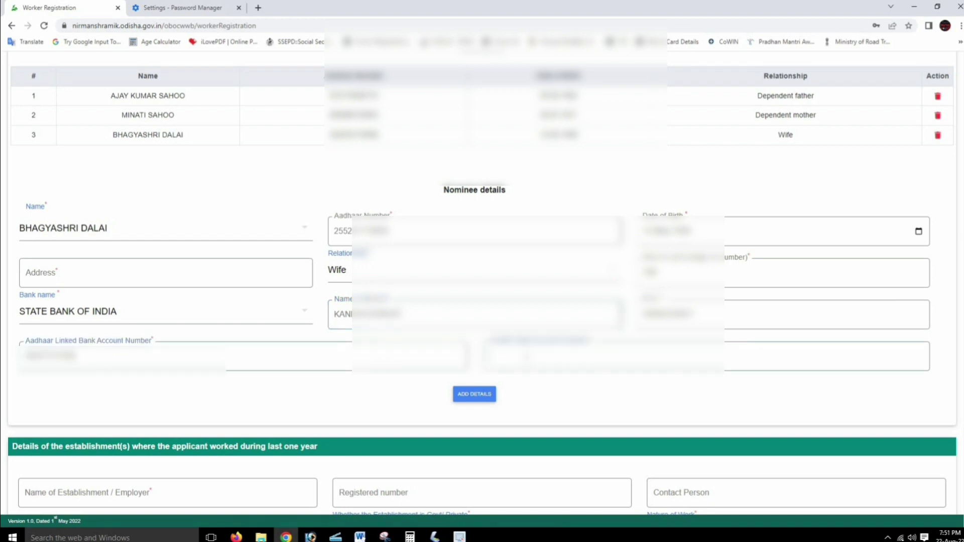
scroll(533, 352, down, 1)
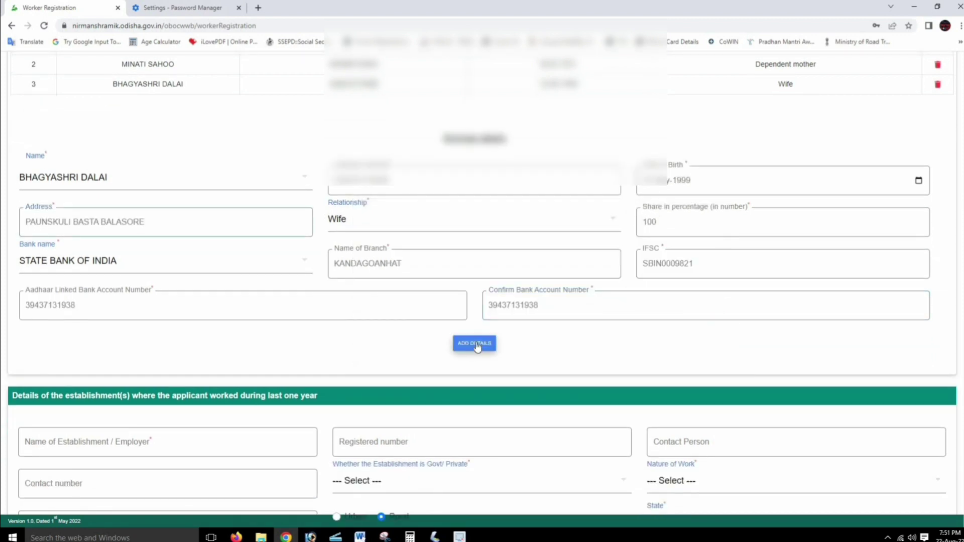
click(475, 343)
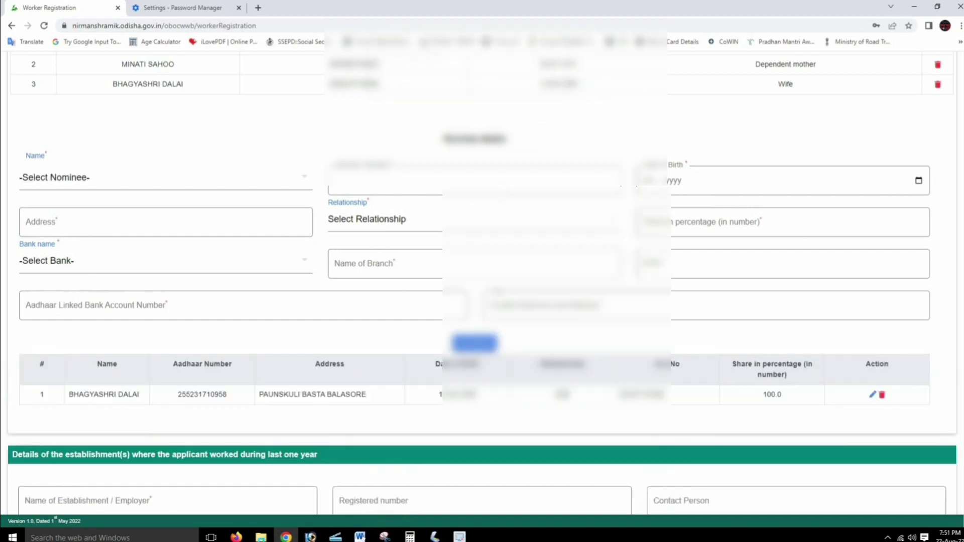
- Review the sector, work type and certification entries, then add the establishment and acknowledge the success alert
scroll(284, 306, down, 2)
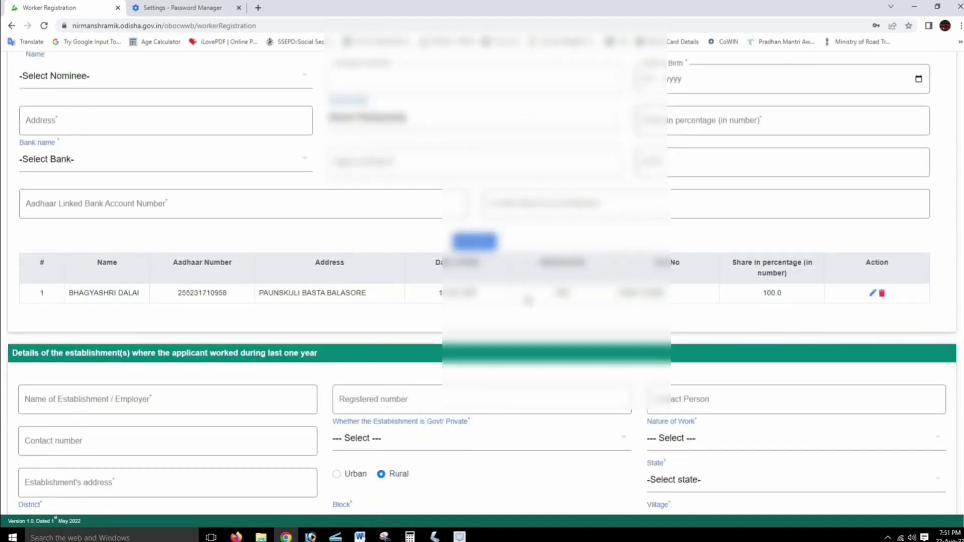
scroll(551, 299, down, 1)
scroll(551, 299, down, 4)
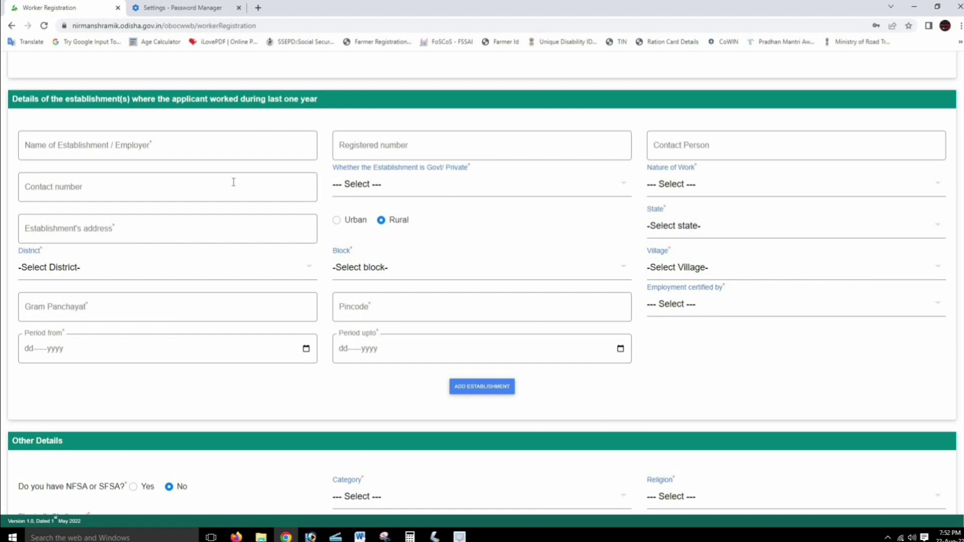
click(392, 190)
click(511, 189)
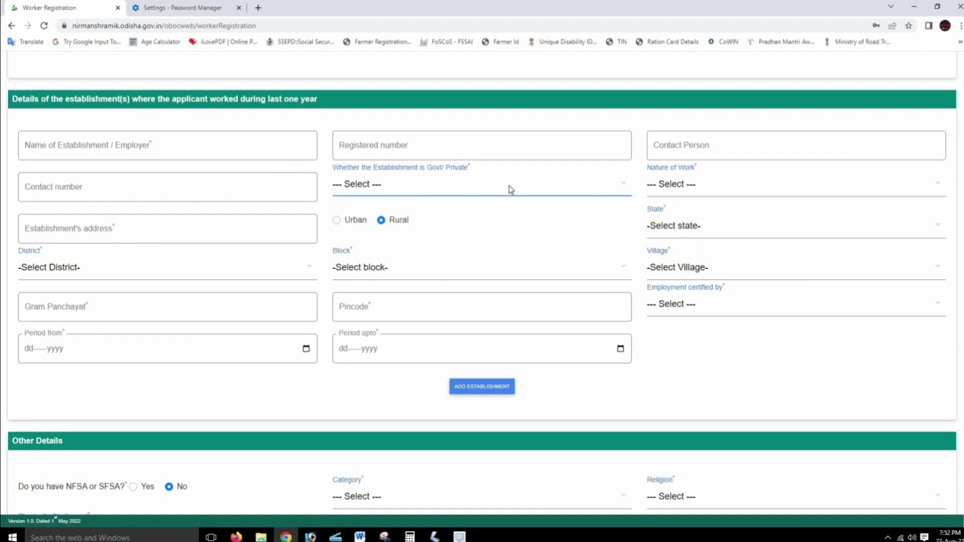
click(681, 186)
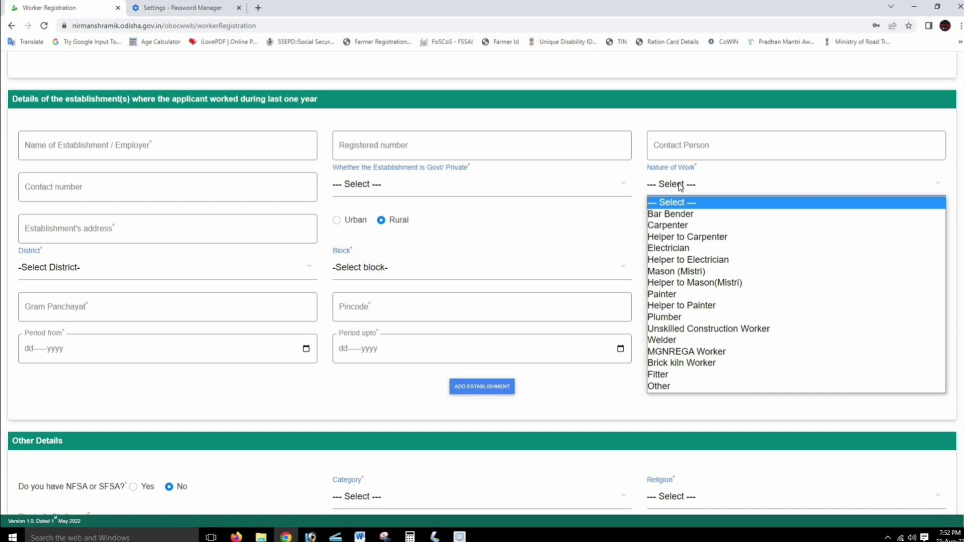
click(680, 187)
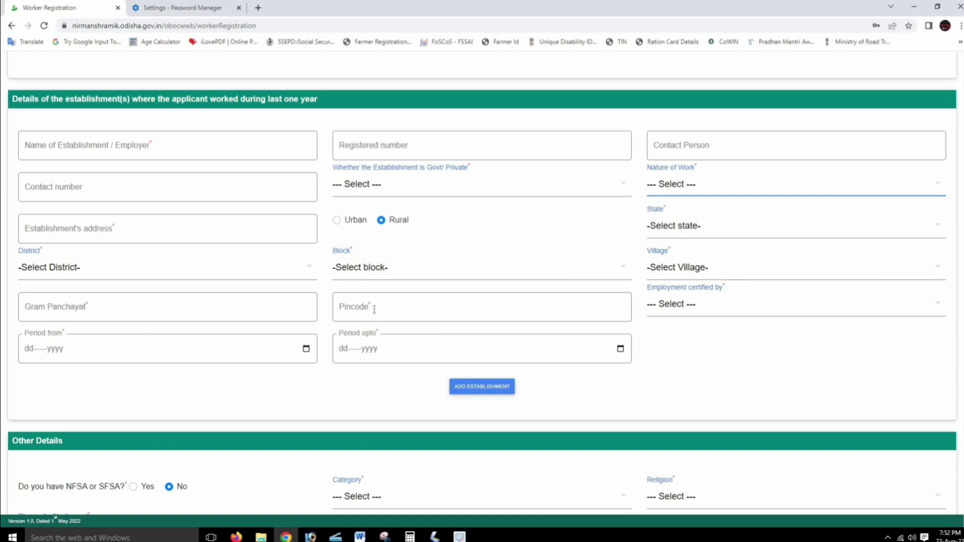
click(687, 307)
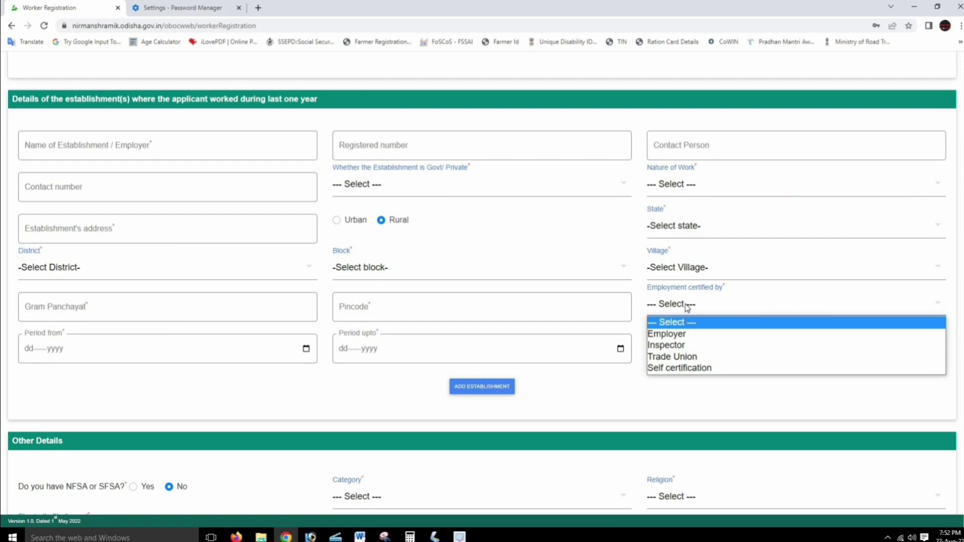
click(688, 306)
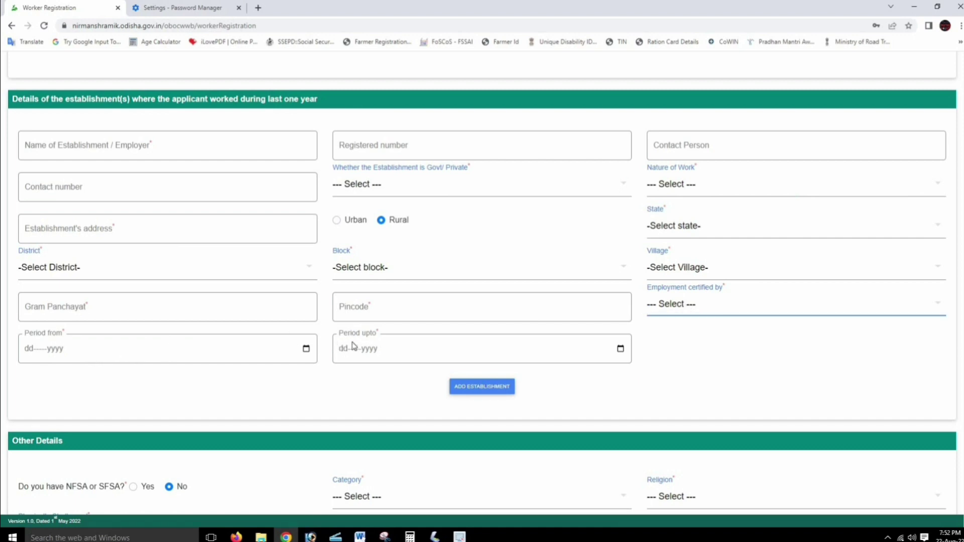
scroll(461, 348, down, 1)
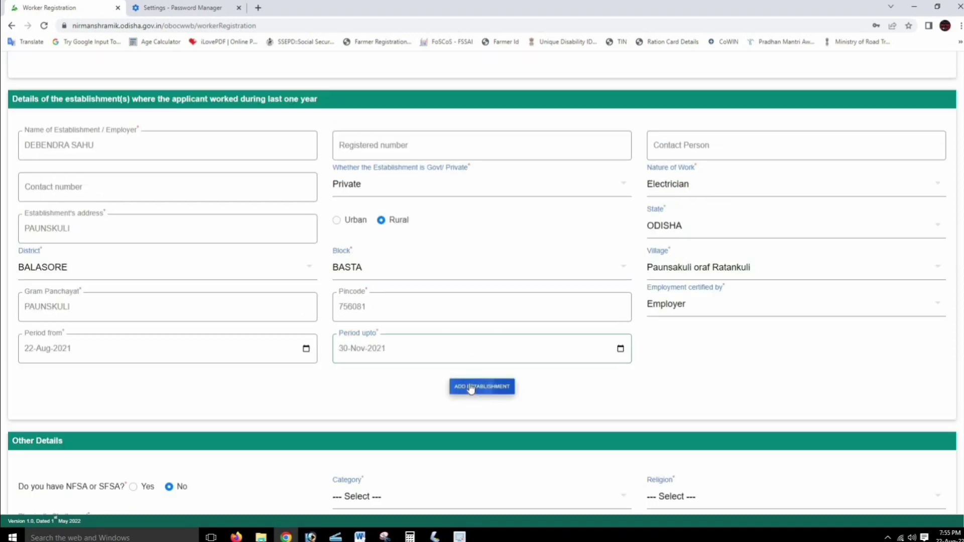
click(472, 390)
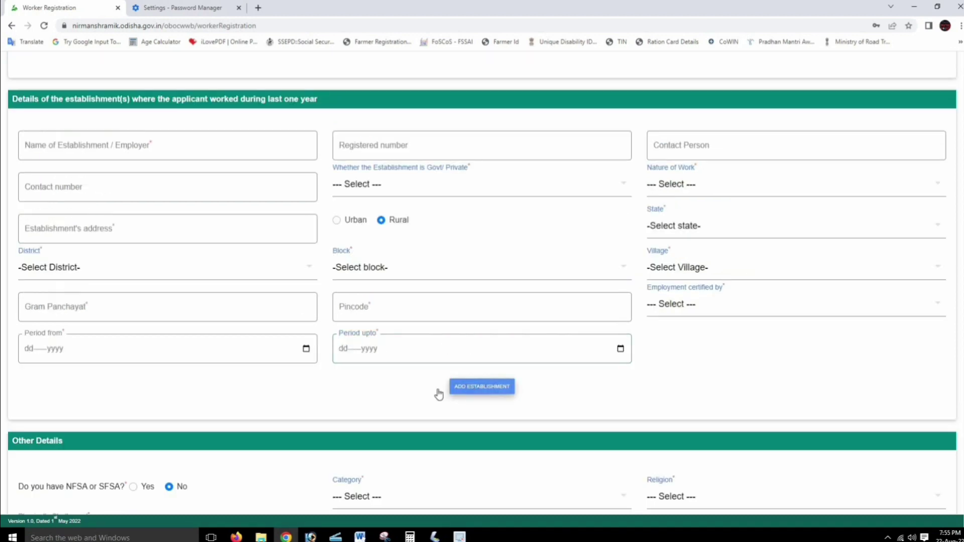
click(575, 82)
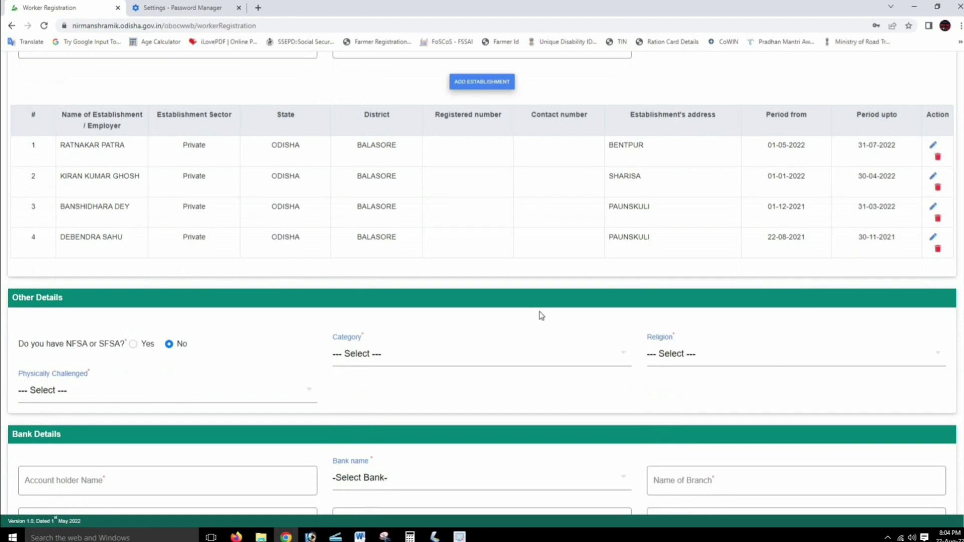
- In Other Details, set Category to OBC, Religion to Hindu and Physically Challenged to No
scroll(542, 306, down, 2)
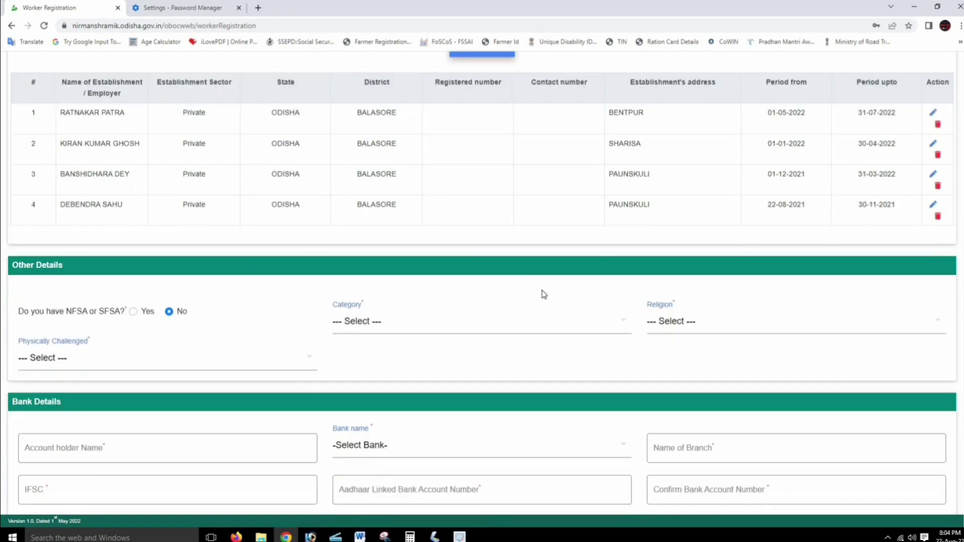
scroll(138, 205, down, 2)
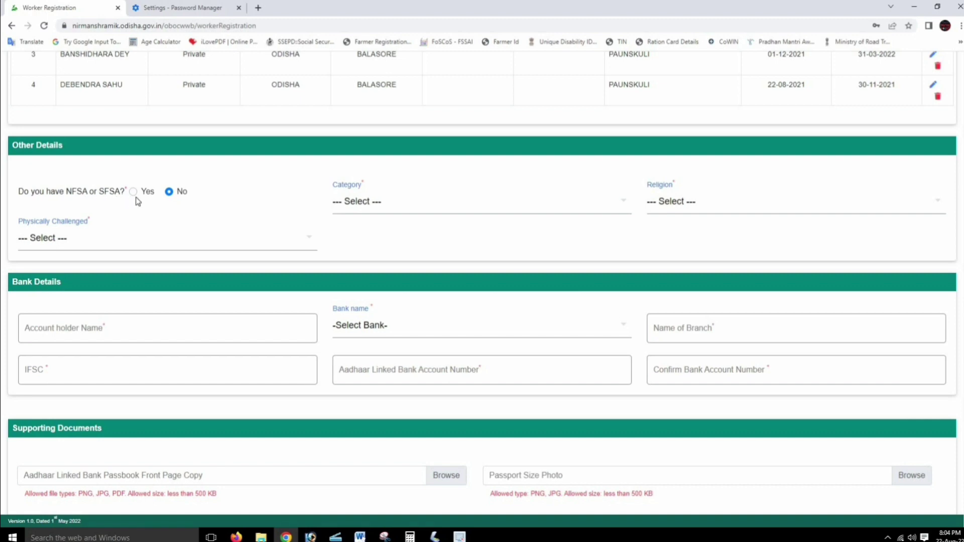
click(435, 204)
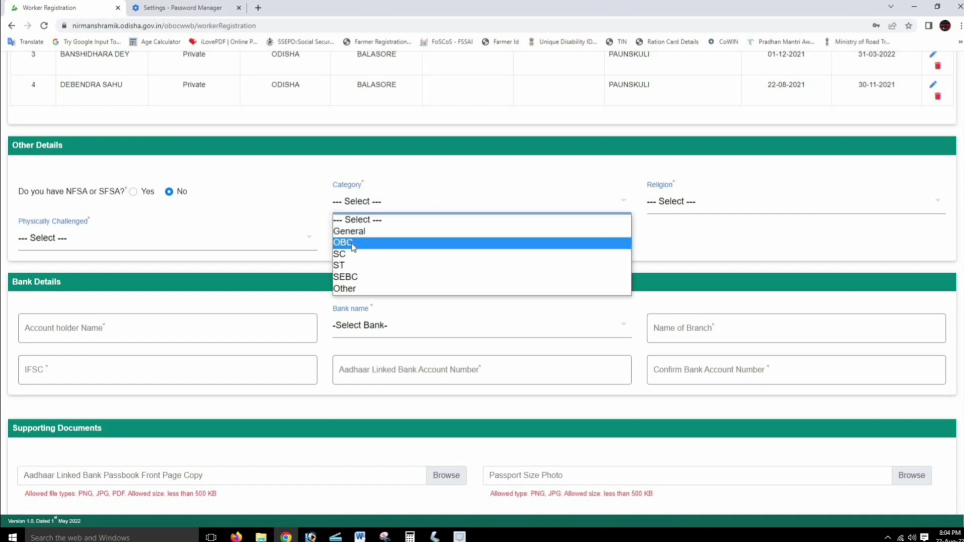
click(354, 246)
click(698, 201)
click(673, 235)
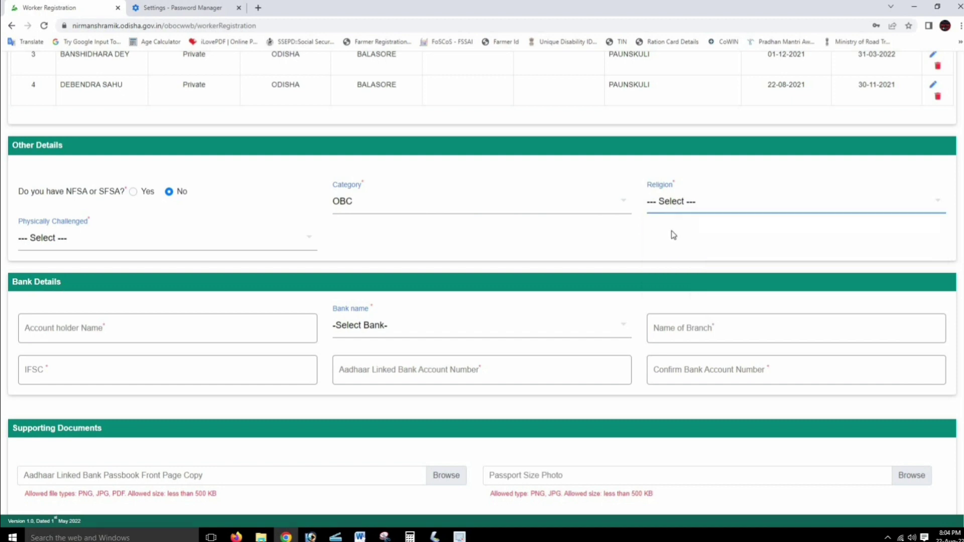
click(52, 242)
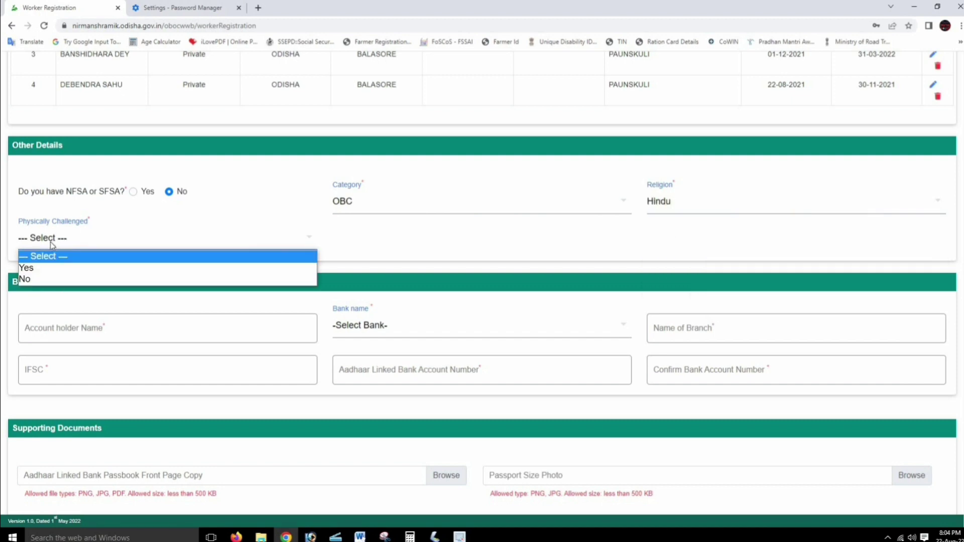
click(38, 280)
scroll(352, 250, down, 4)
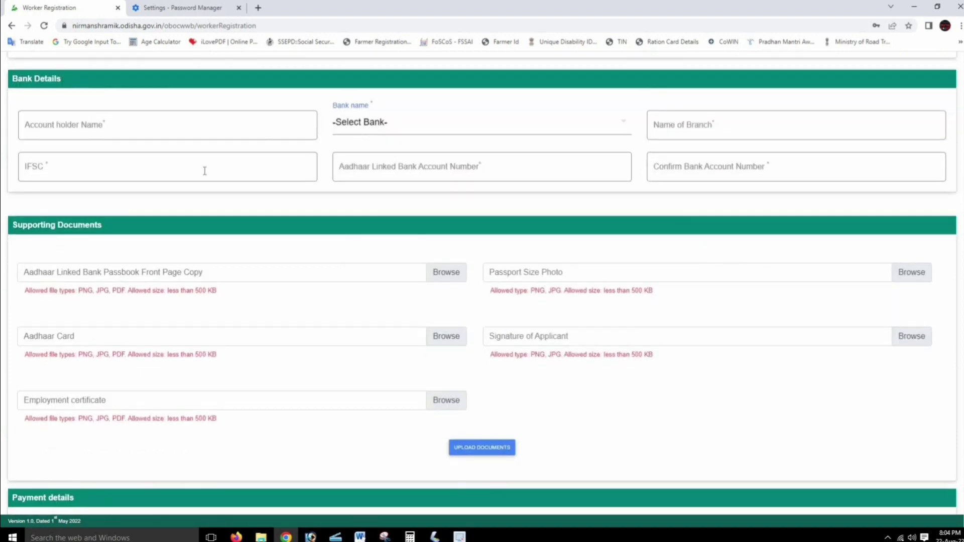
- Enter the account holder's name, choose State Bank of India, and type the branch name
click(53, 124)
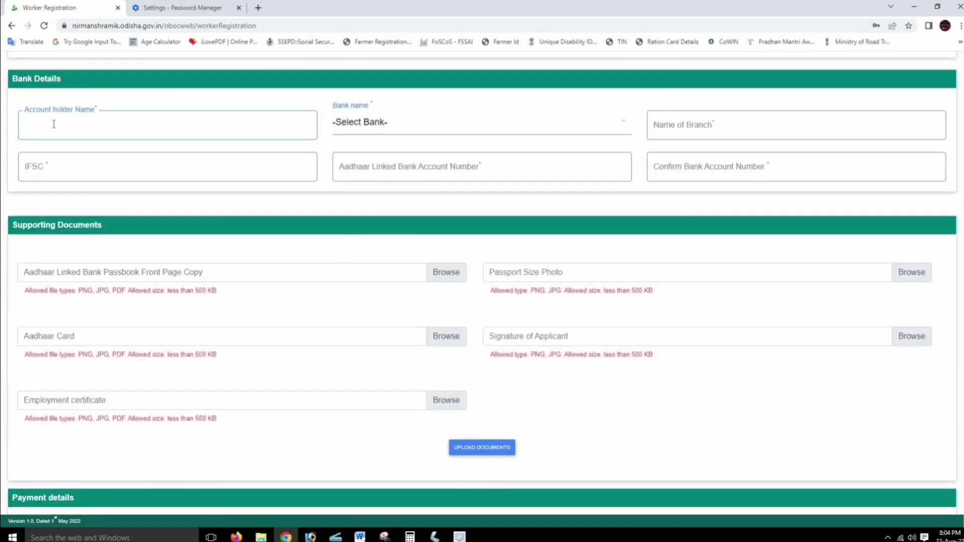
click(384, 126)
key(Down)
key(Down)
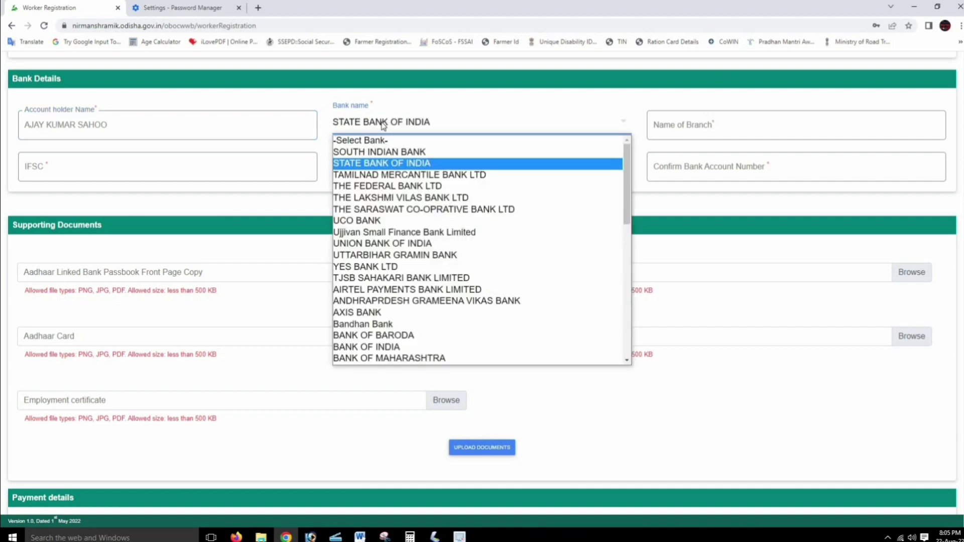
key(Return)
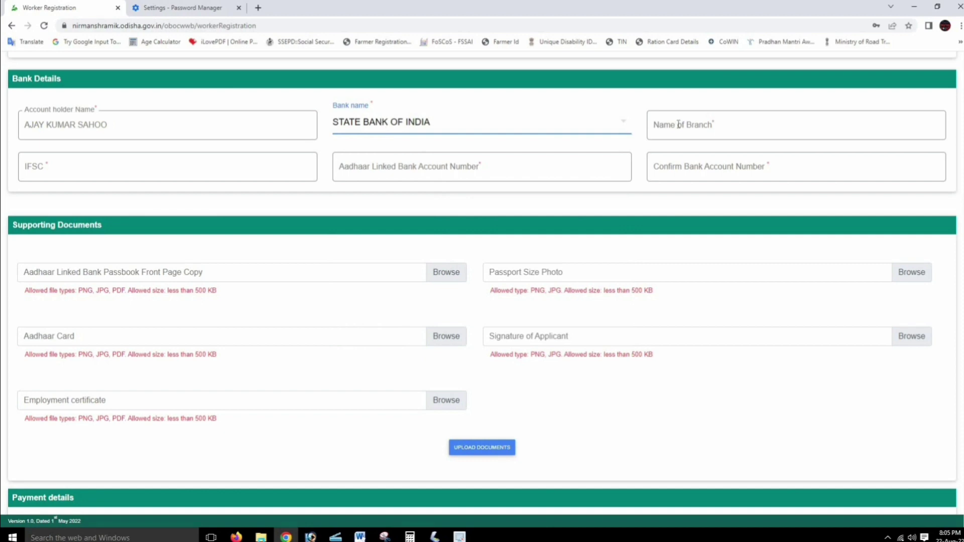
click(679, 125)
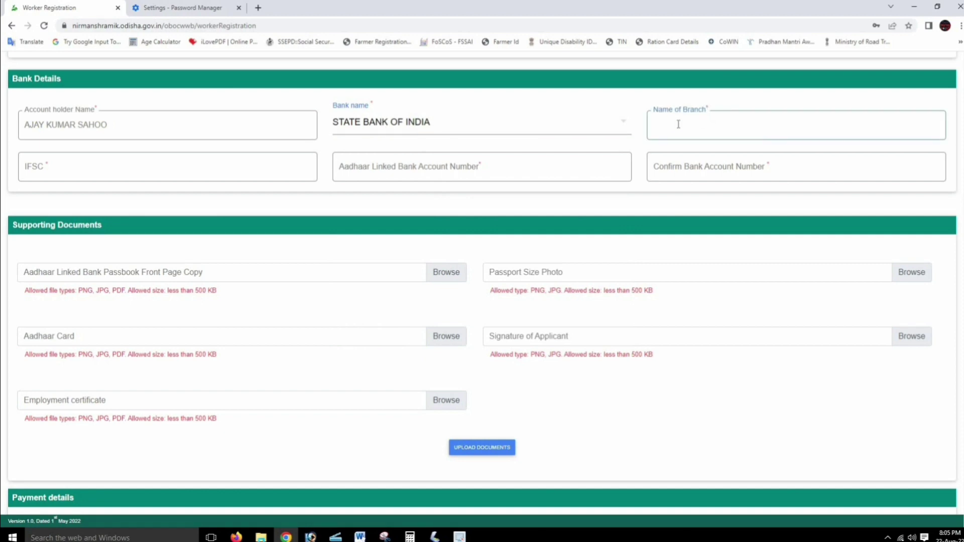
text(KANDAGAN)
key(BackSpace)
text(OANHAT)
- Enter IFSC code SBIN0009821, paste the account number, and start re-entering it to confirm
click(150, 172)
text(SBIN)
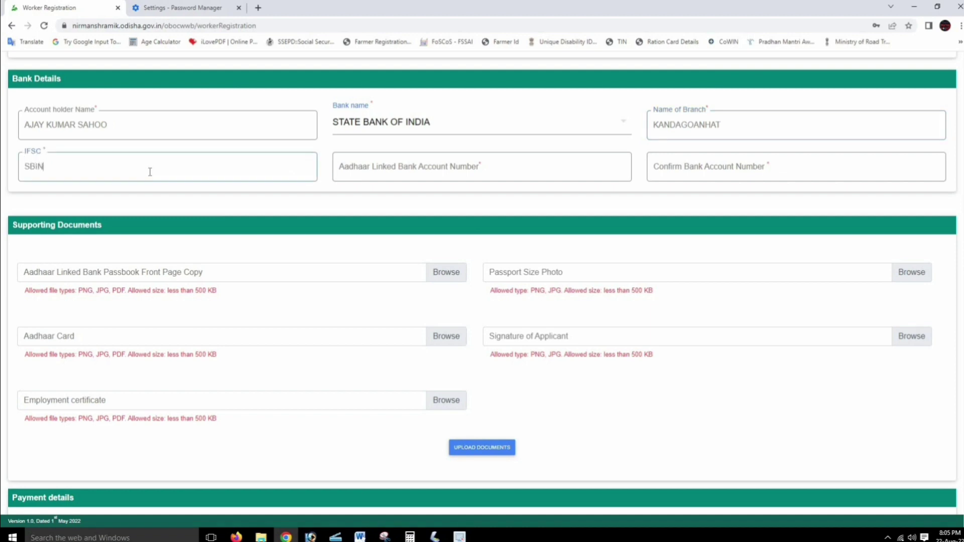
text(0009821)
click(383, 171)
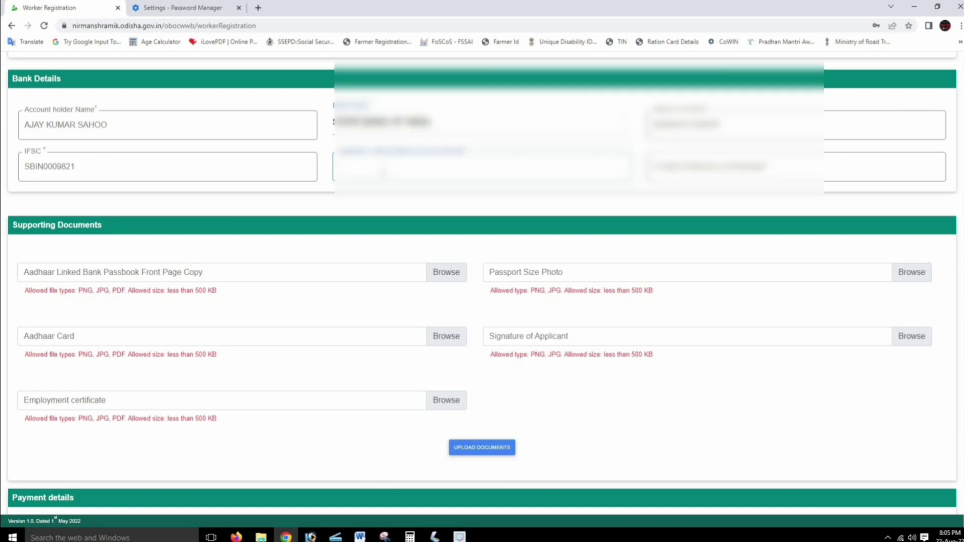
key(ctrl+v)
click(774, 166)
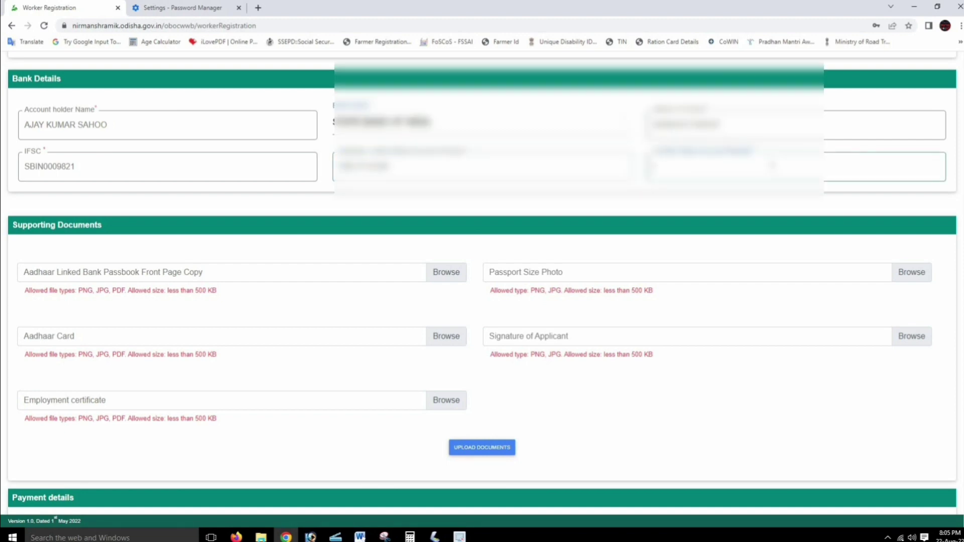
text(338)
- Upload the five chosen documents: BANK.pdf, PHOTO.jpg, ADHRA.pdf, SIGN.jpg and CERT.pdf
scroll(122, 185, down, 3)
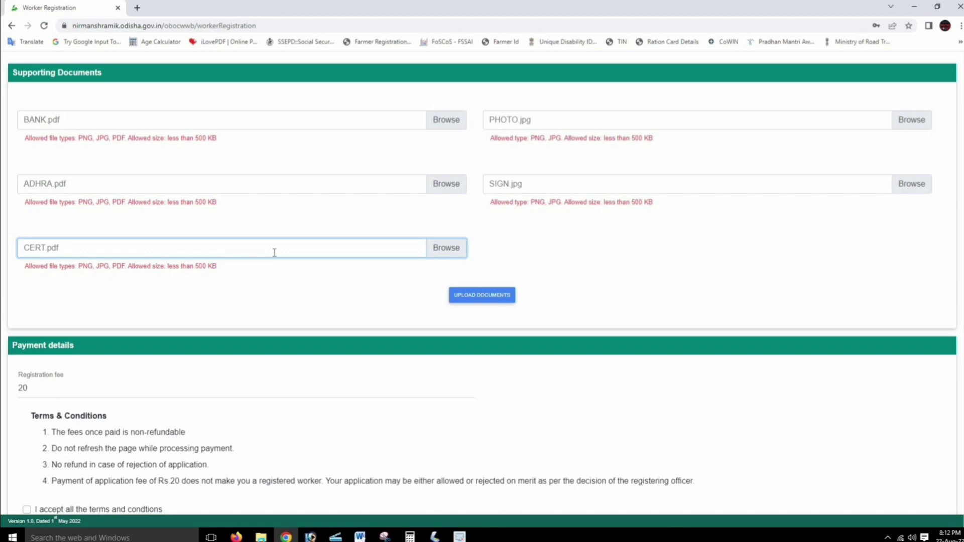
click(486, 295)
scroll(499, 299, down, 1)
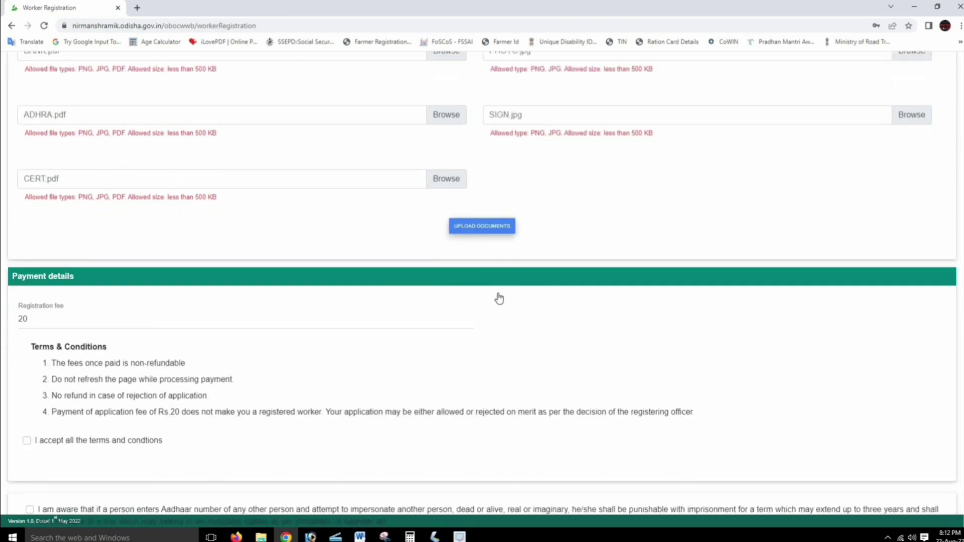
scroll(499, 299, down, 2)
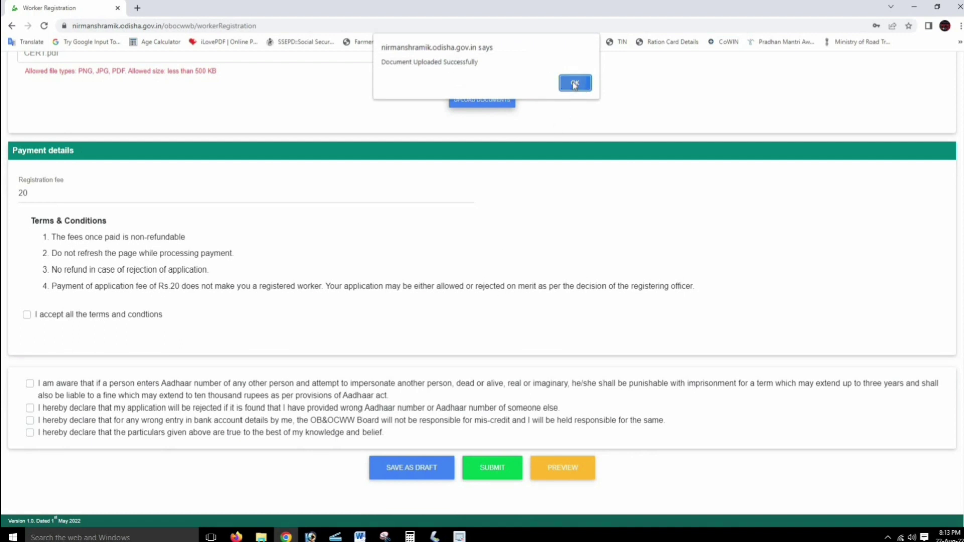
- Acknowledge the 'Document Uploaded Successfully' alert and scroll down to the attachments and payment details
click(575, 83)
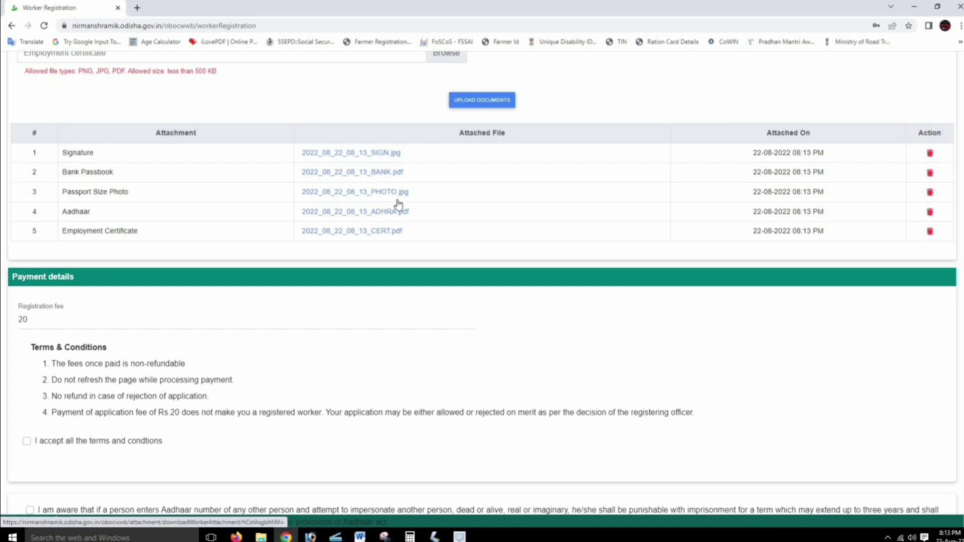
scroll(456, 209, up, 2)
scroll(458, 210, down, 2)
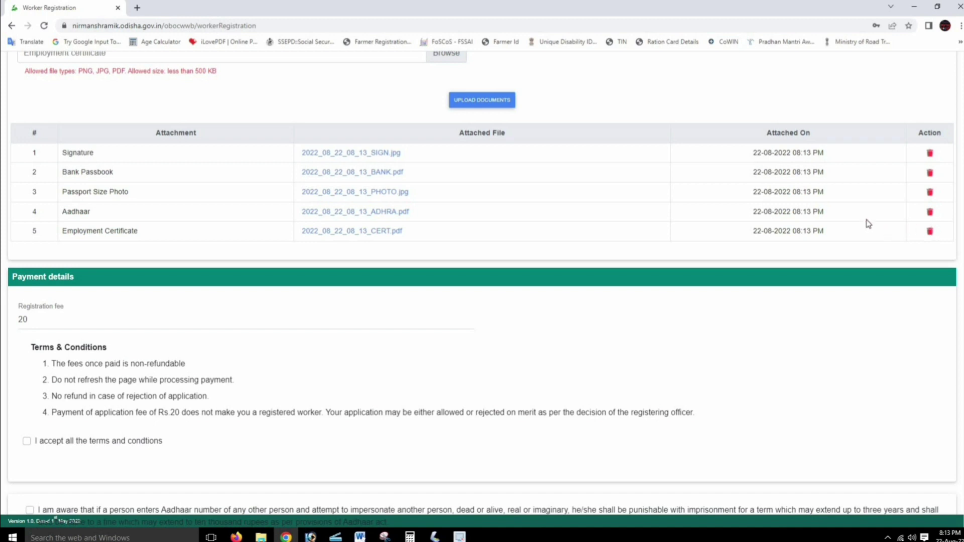
scroll(868, 222, down, 3)
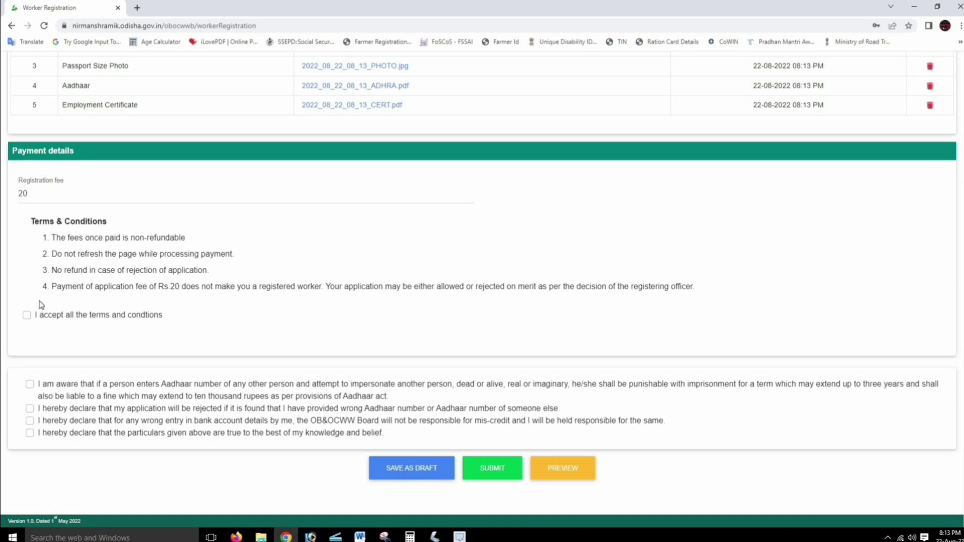
- Accept all terms and conditions and proceed to pay the Rs 20 registration fee
click(27, 316)
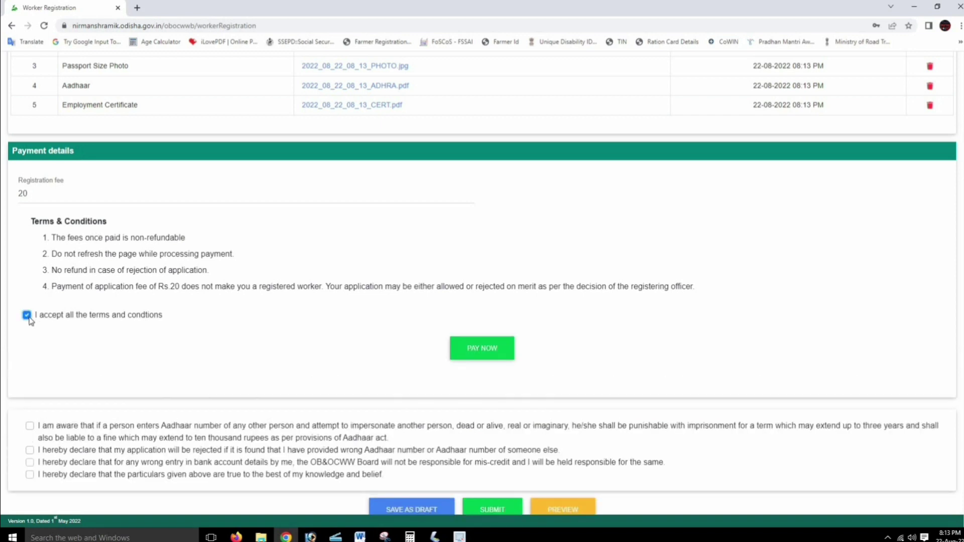
scroll(141, 303, down, 1)
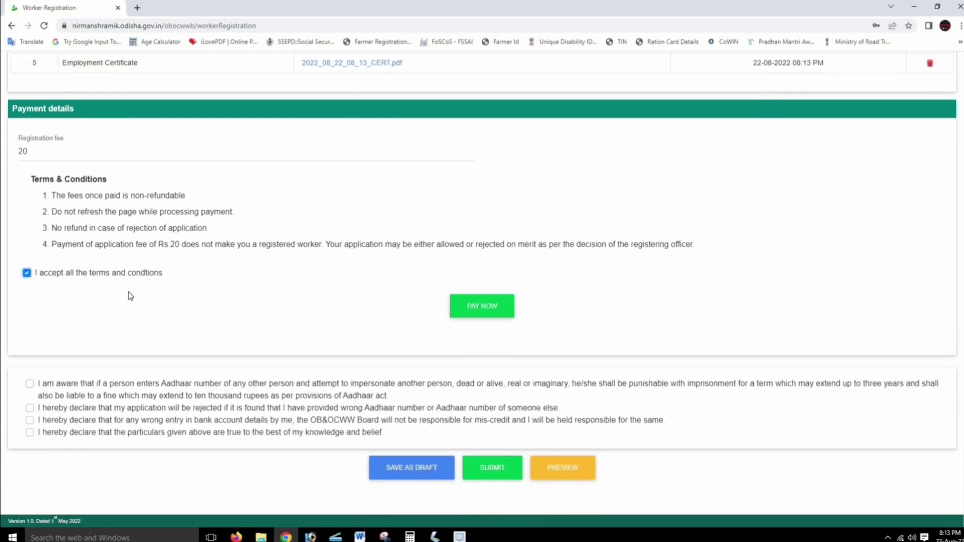
click(482, 308)
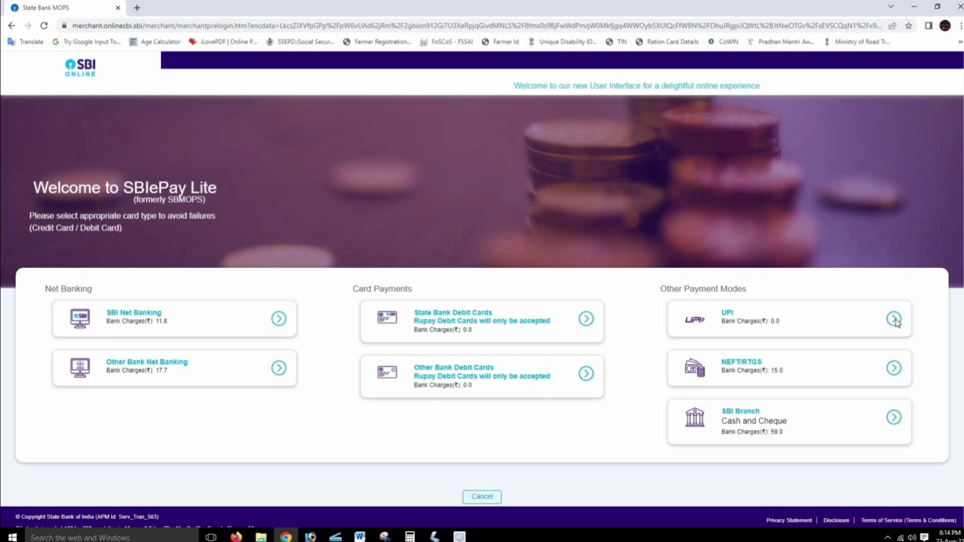
- Pay the Rs 20 fee by UPI QR code, acknowledge the success alert, and return to the Welfare Board site
click(894, 319)
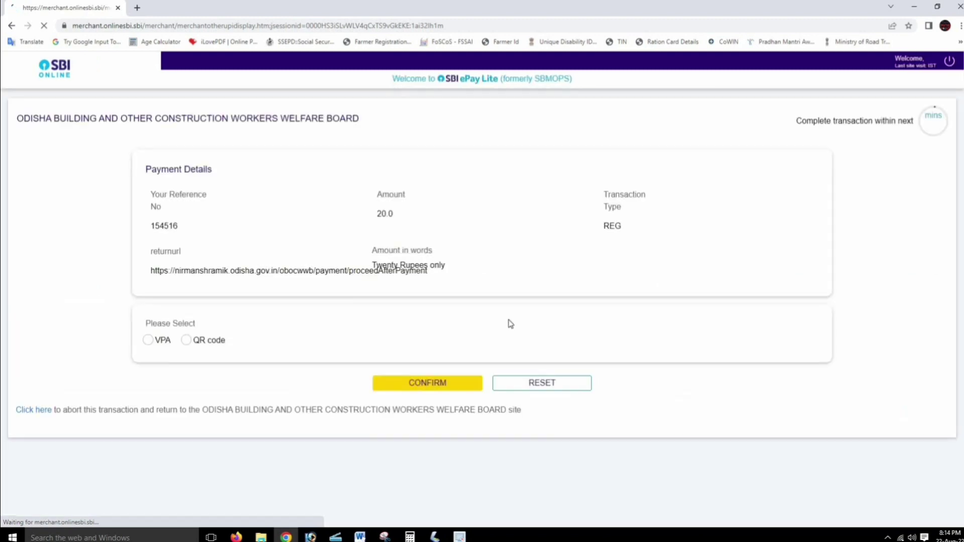
click(187, 341)
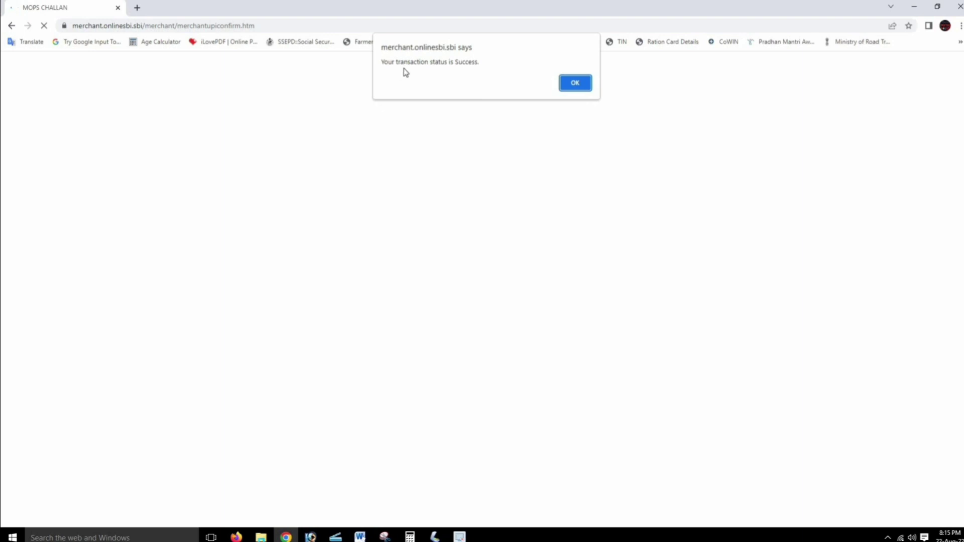
click(575, 84)
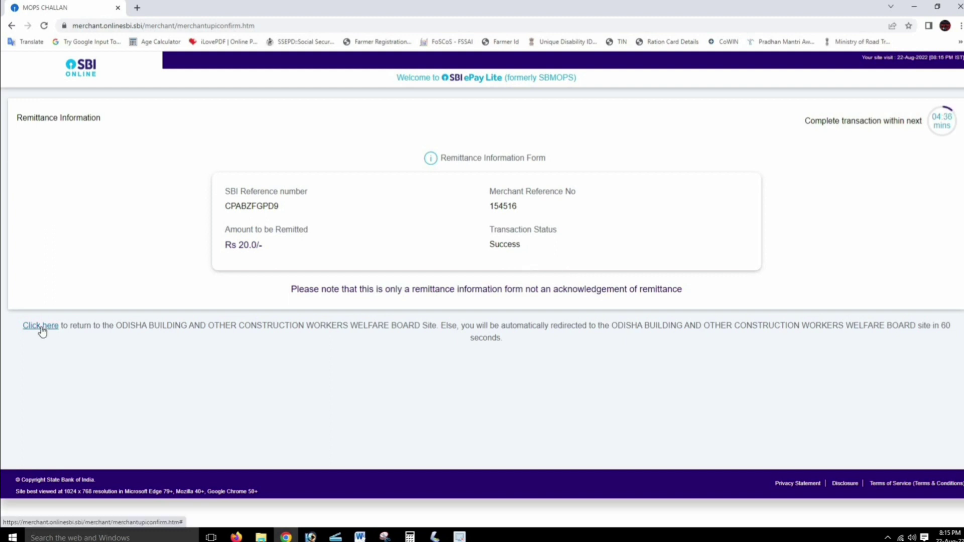
click(41, 327)
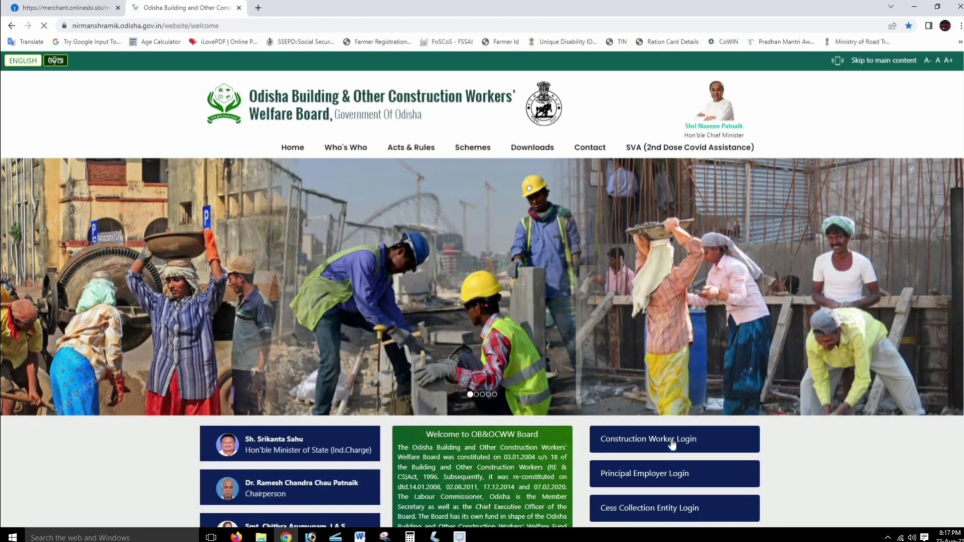
- Sign in via Construction Worker Login with the username, a requested OTP and the captcha
click(671, 440)
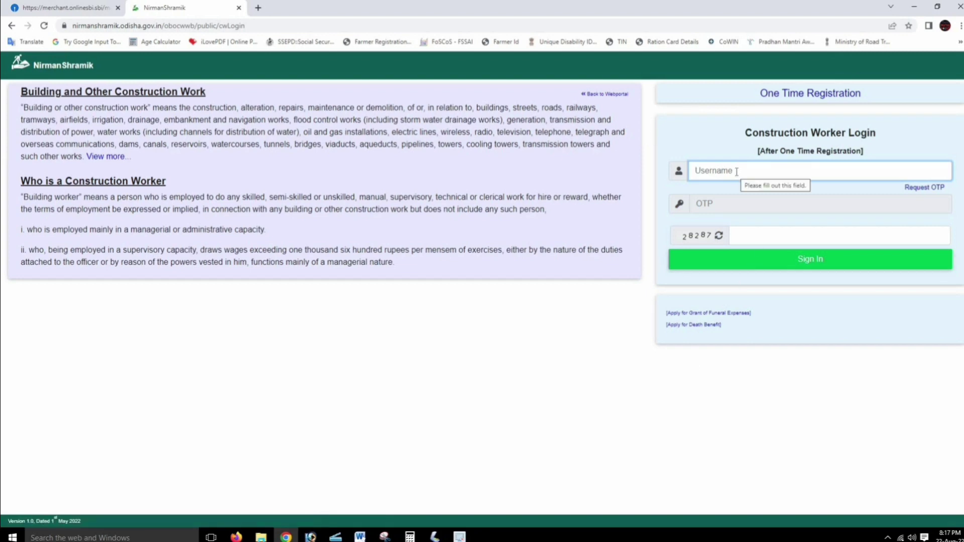
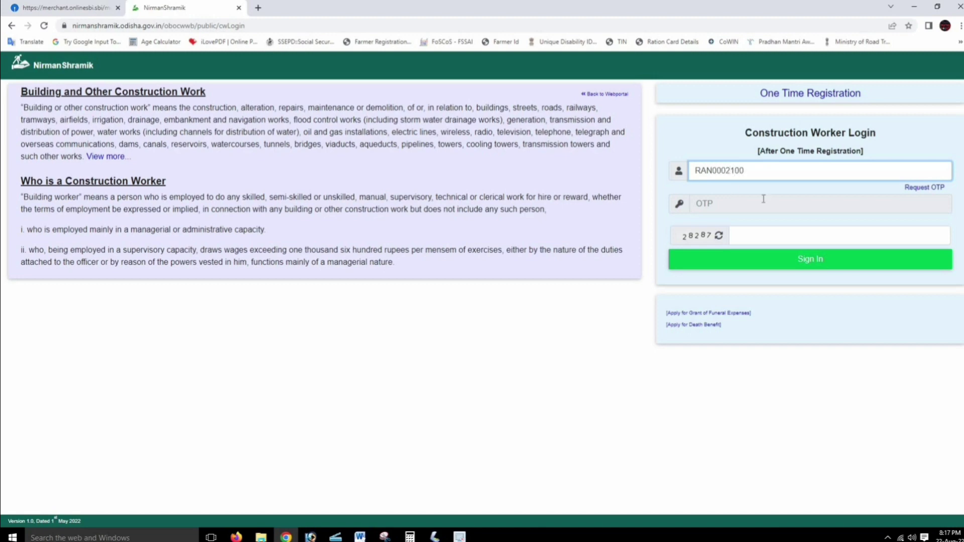
click(925, 186)
click(713, 195)
text(1)
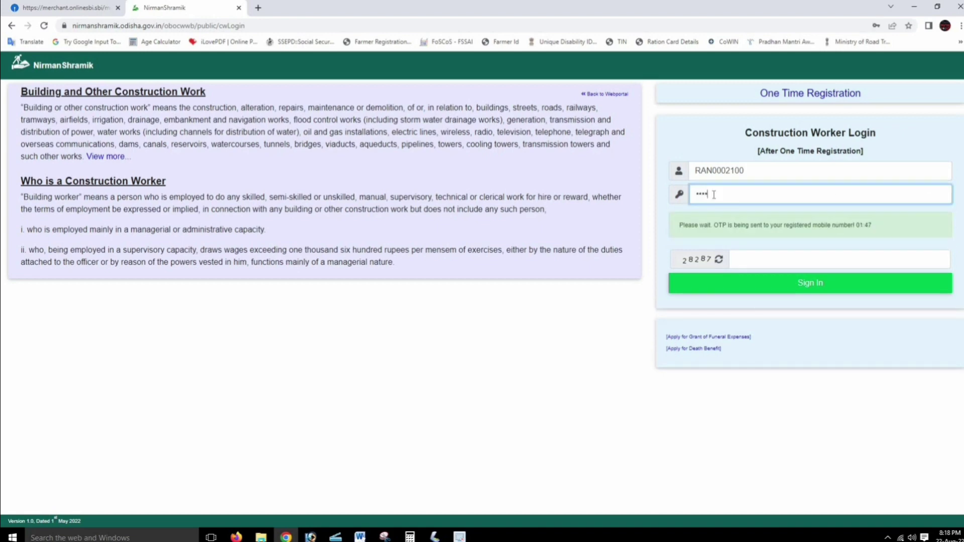
click(765, 258)
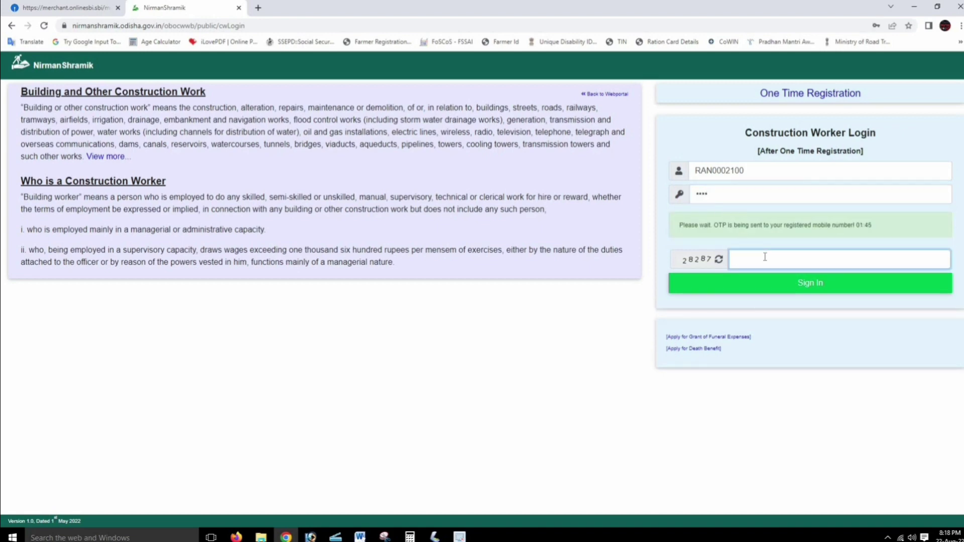
click(768, 286)
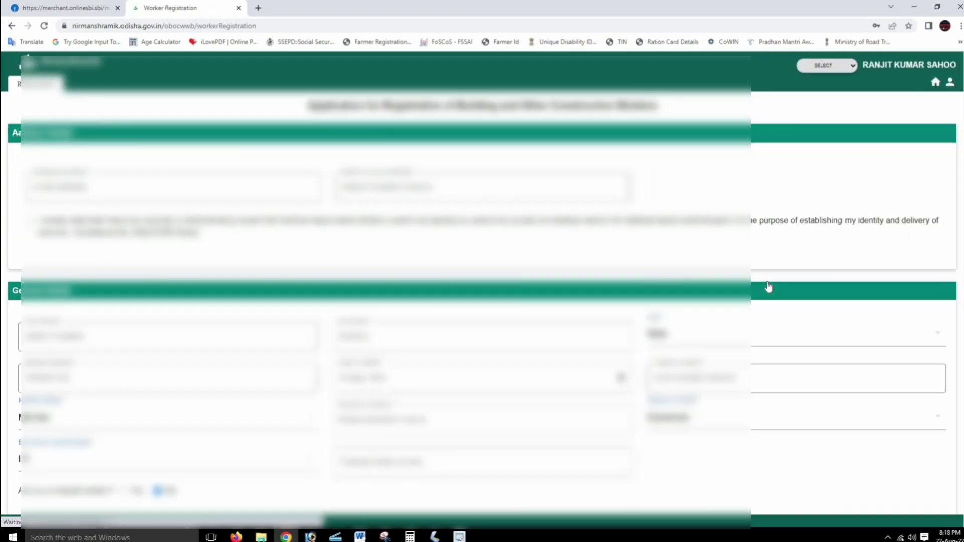
- Tick the four declarations: Aadhaar impersonation, wrong Aadhaar rejection, bank mis-credit and true particulars
scroll(764, 267, down, 6)
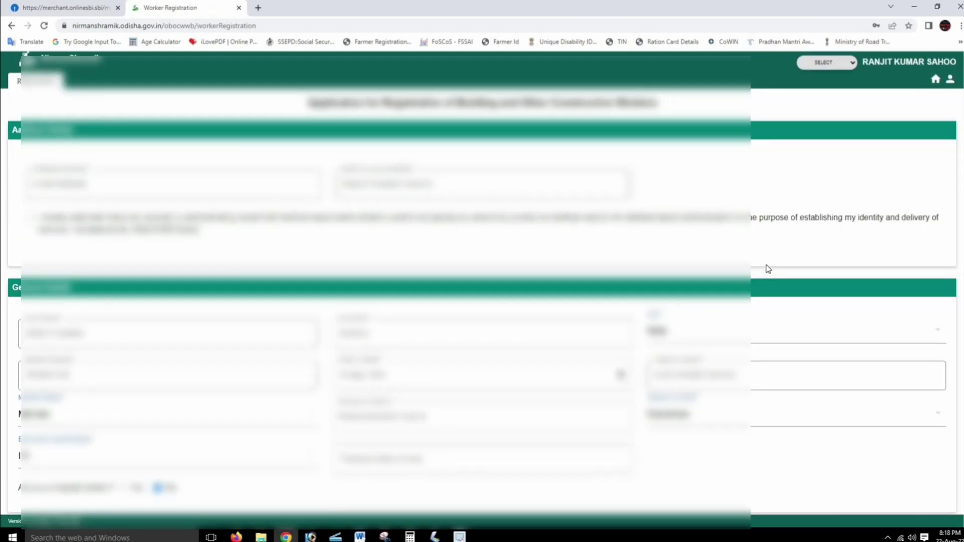
scroll(768, 269, down, 15)
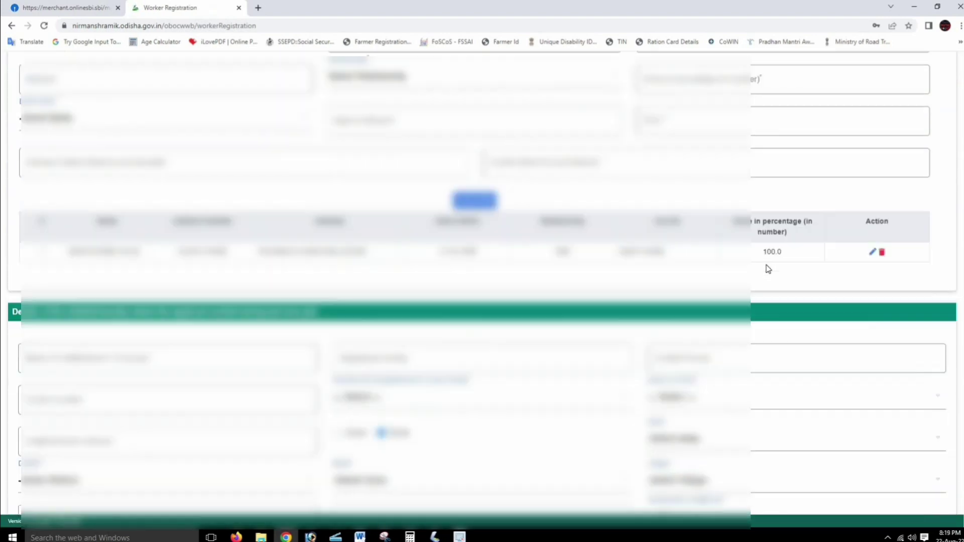
scroll(767, 269, down, 15)
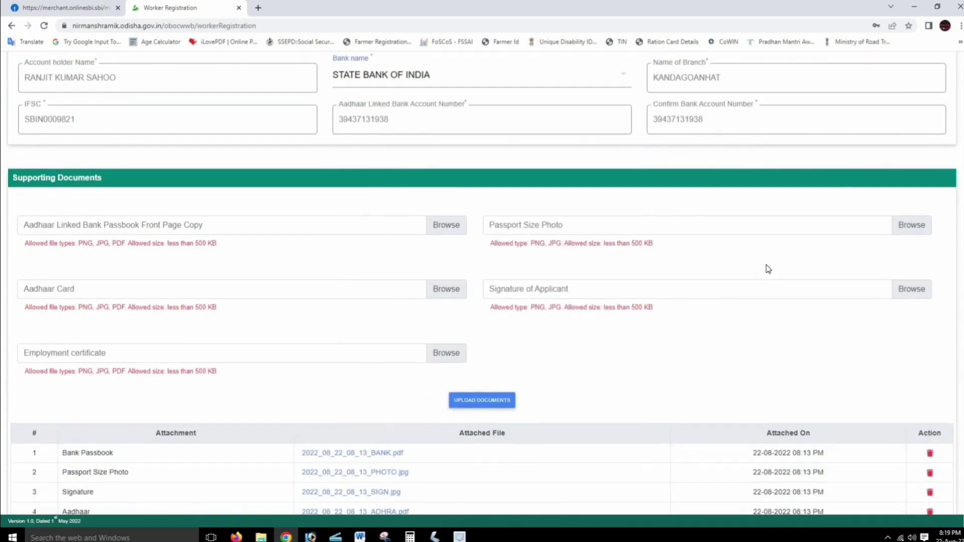
scroll(767, 269, down, 5)
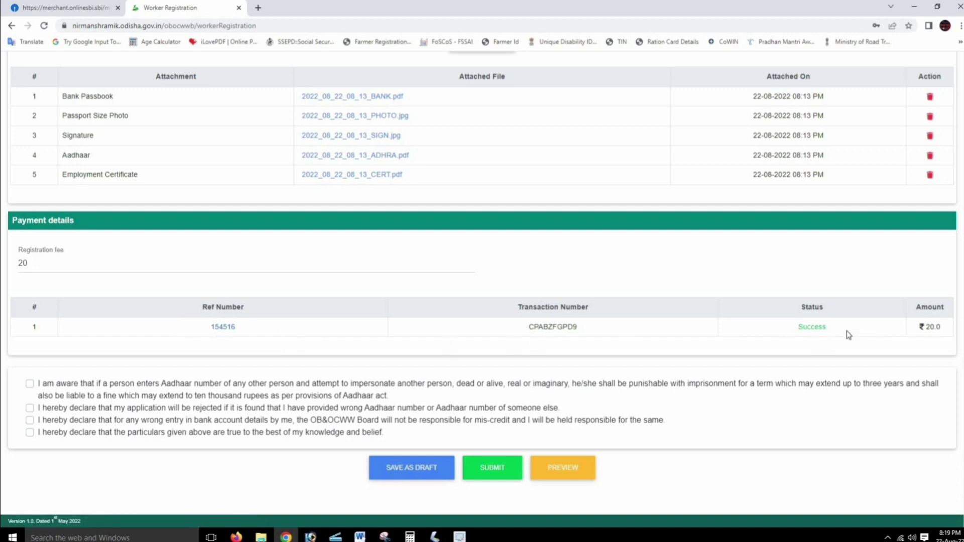
click(30, 384)
click(30, 408)
click(30, 421)
click(29, 432)
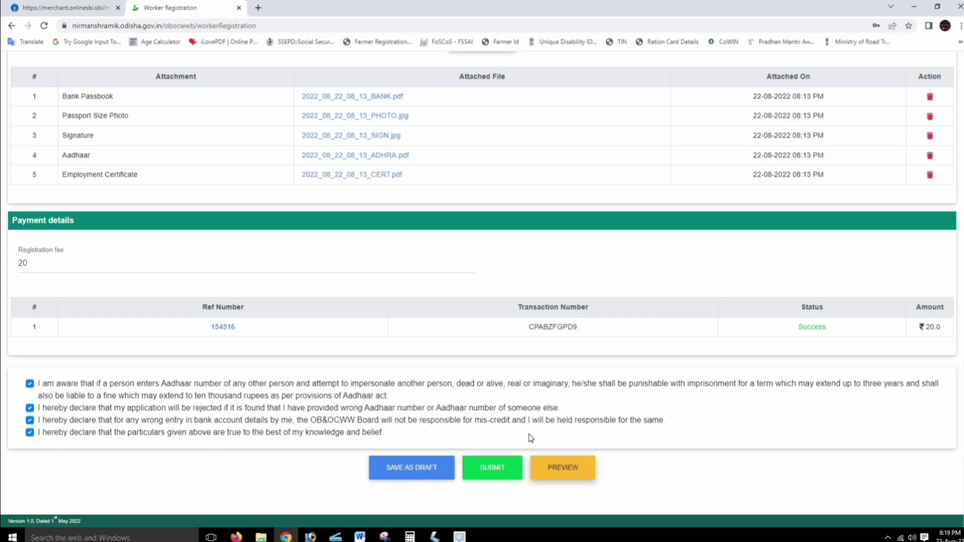
- Submit the application, confirm with OK, and submit again from the Application preview page
click(492, 471)
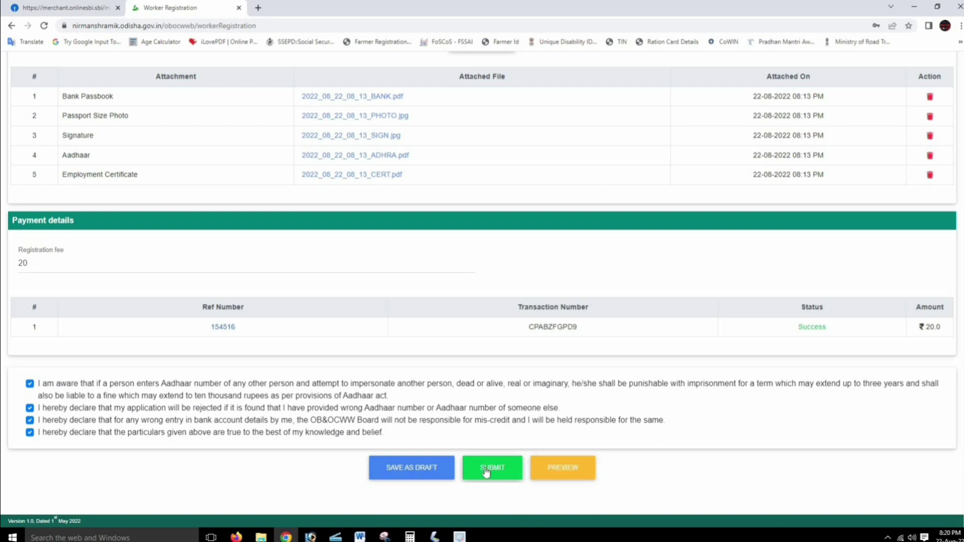
click(491, 471)
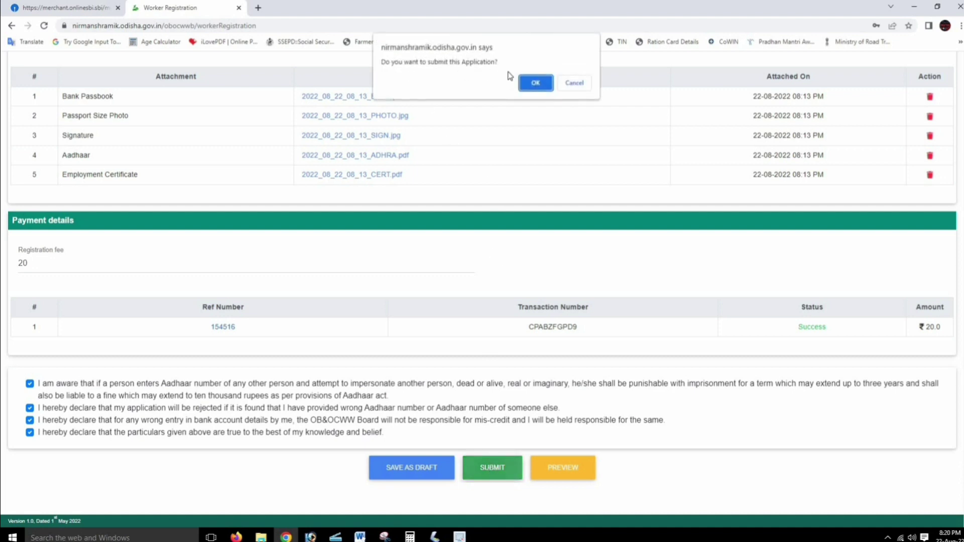
click(535, 83)
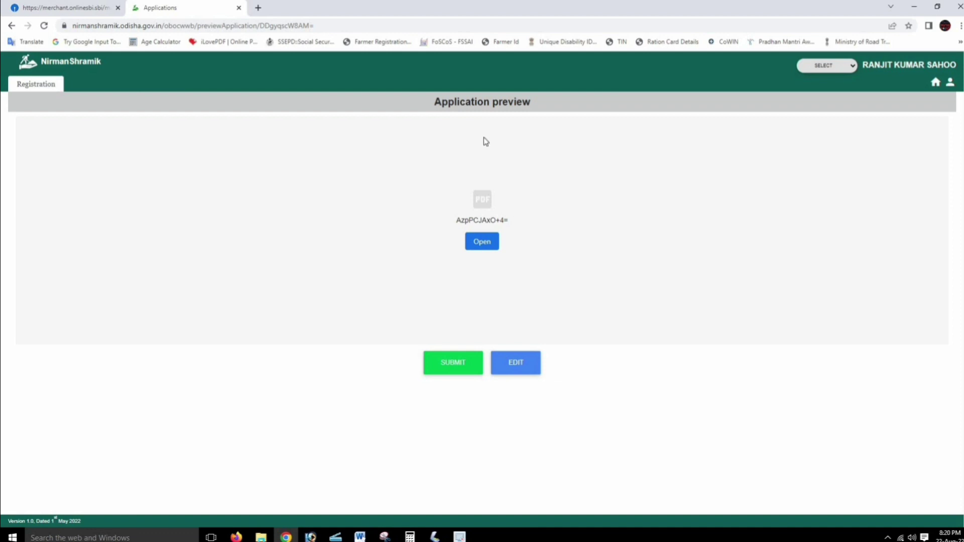
click(454, 368)
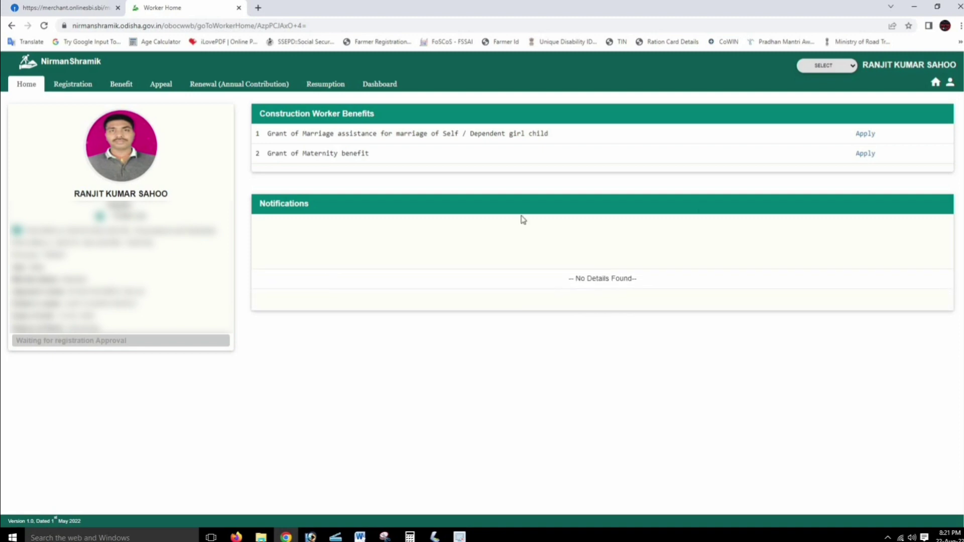
- Confirm the registration shows as Submitted on the Dashboard, then go back to the Odisha BOCWW Board welcome page
click(379, 84)
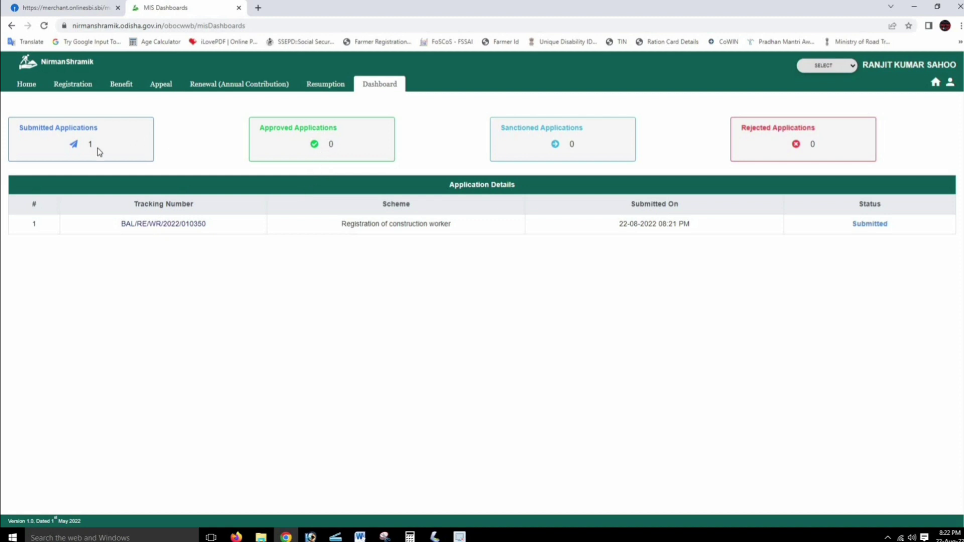
key(alt+Left)
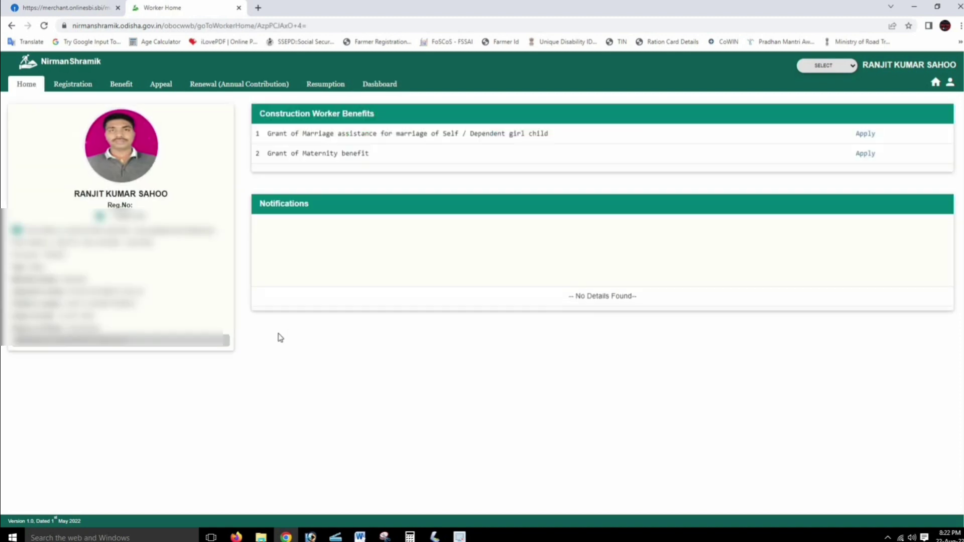
key(alt+Left)
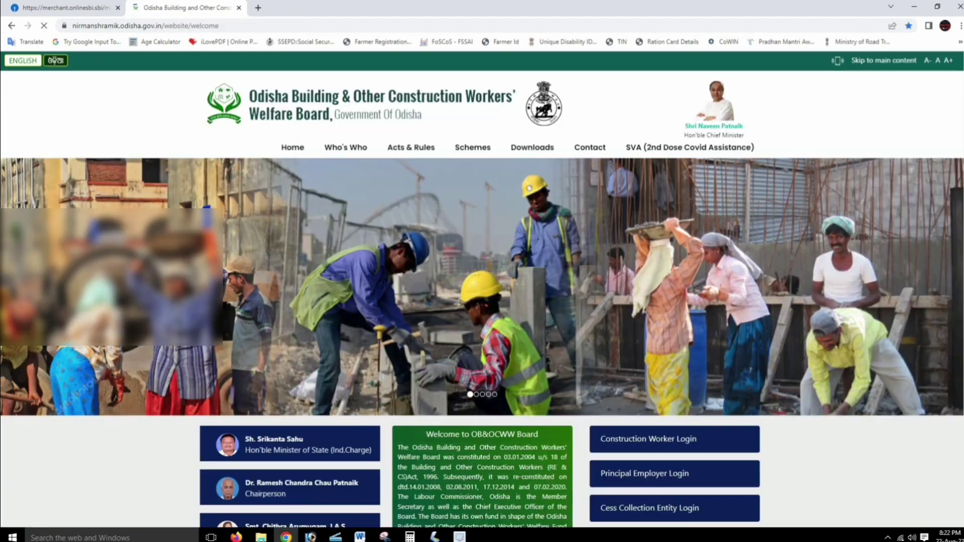